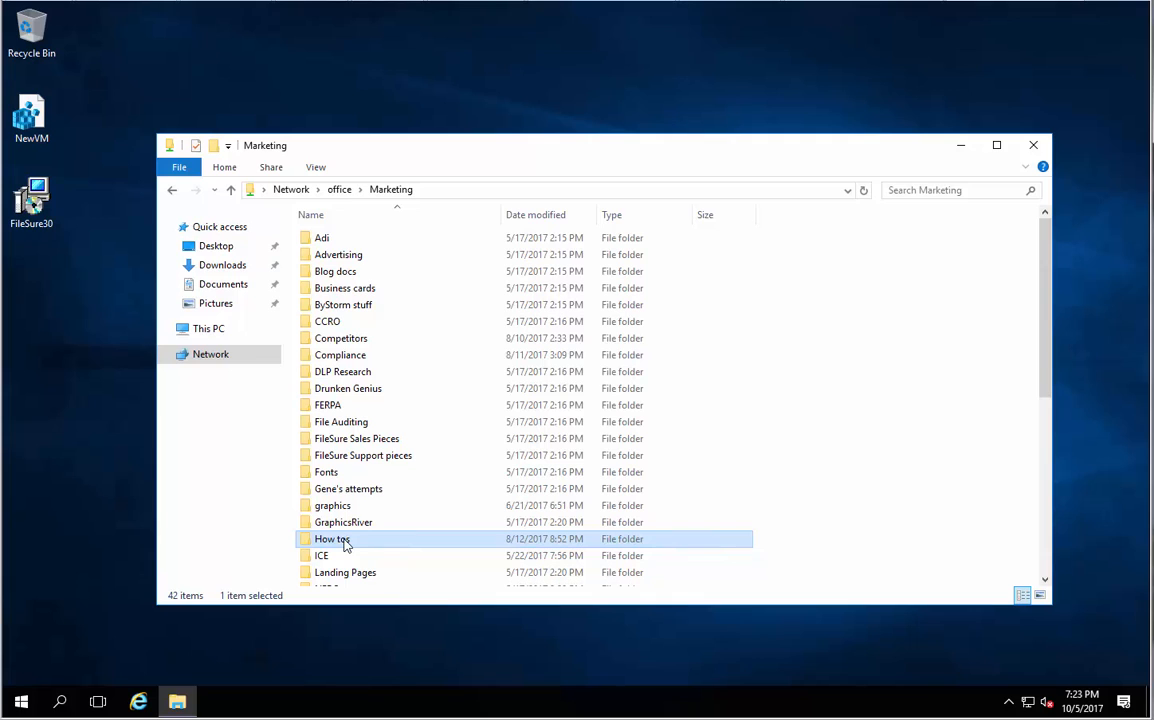
# - Copy the "How tos" folder from the Marketing network share to the desktop, minimize the share window and reposition the copied folder
pyautogui.rightClick(345, 544)
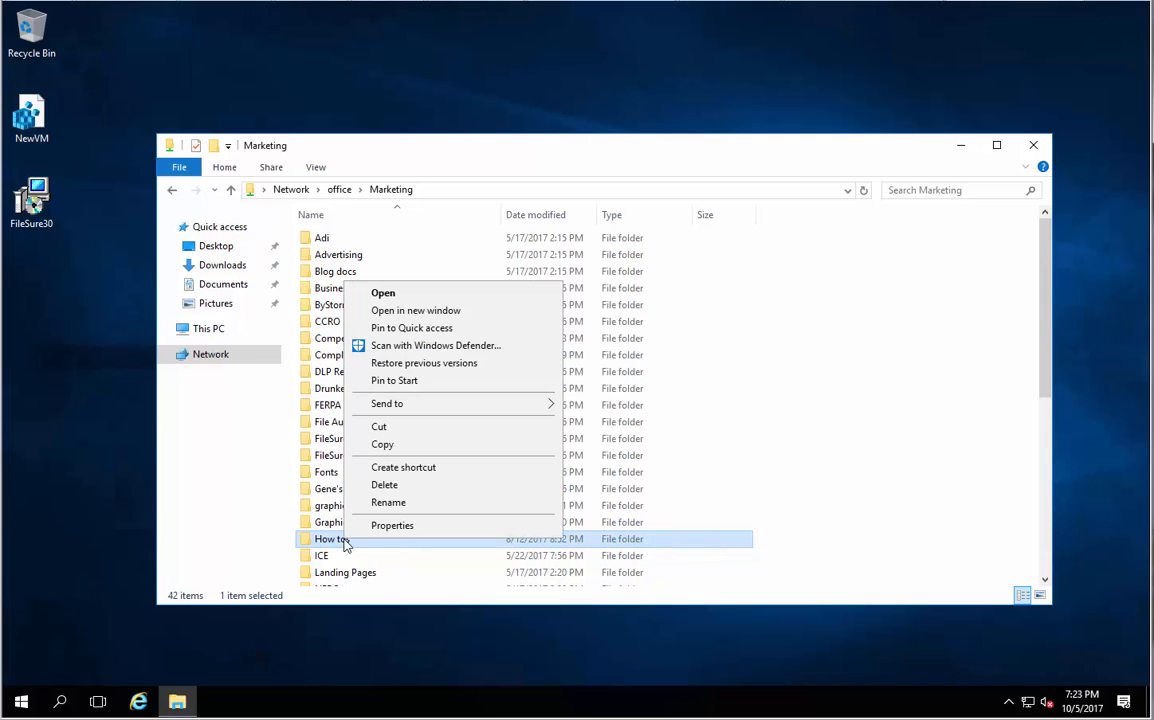
pyautogui.click(398, 449)
pyautogui.rightClick(71, 331)
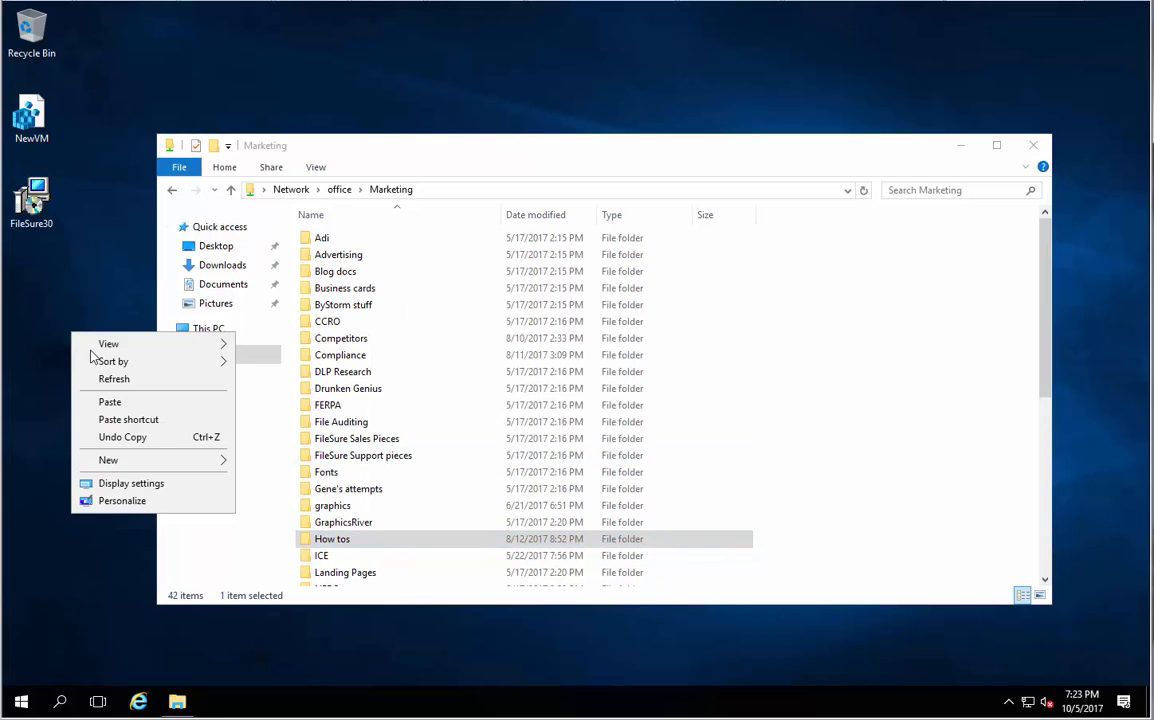
pyautogui.click(107, 403)
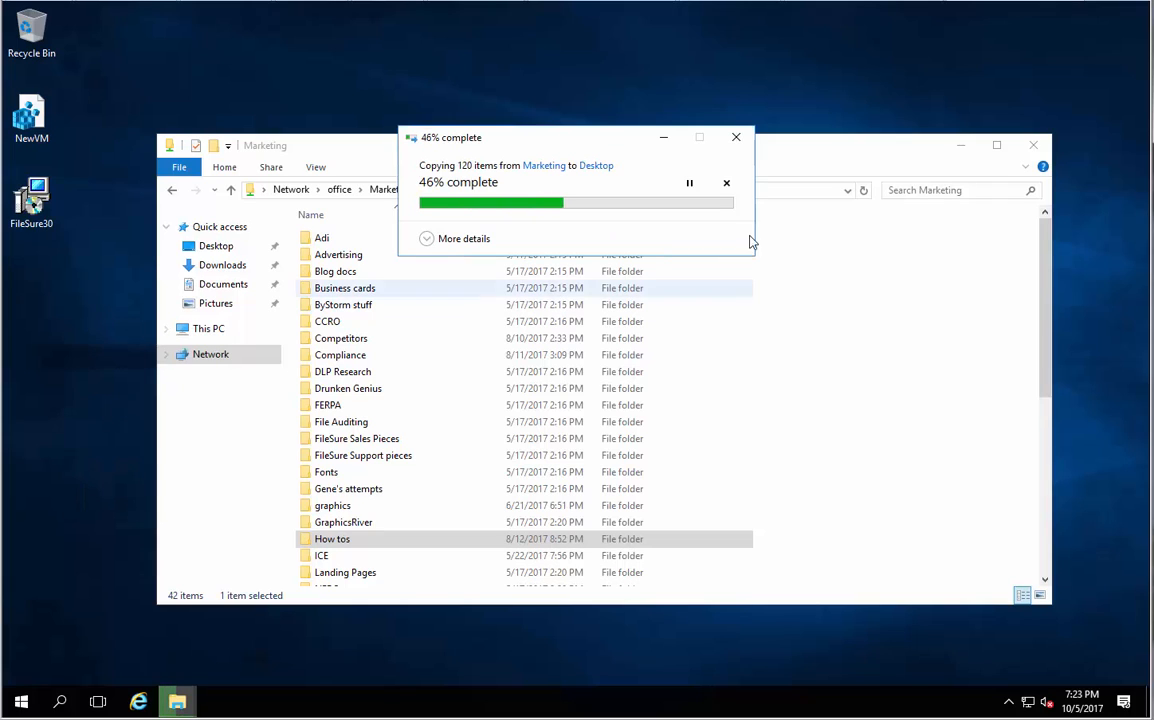
pyautogui.click(962, 146)
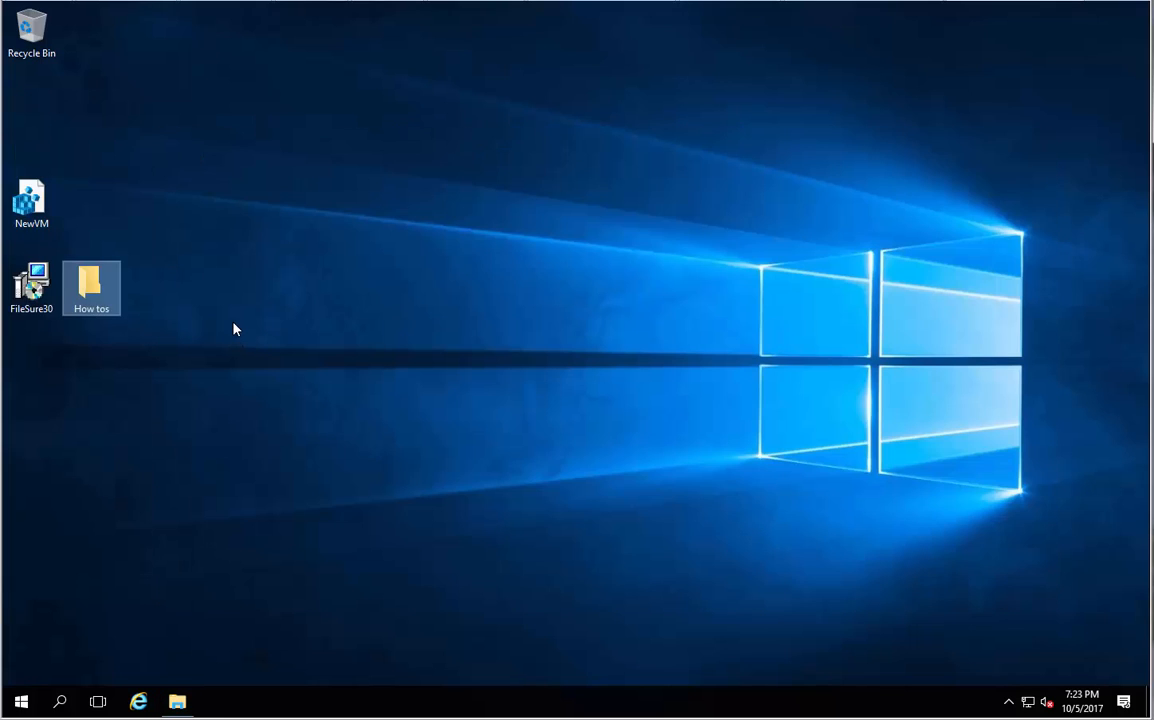
pyautogui.moveTo(101, 300); pyautogui.dragTo(185, 172)
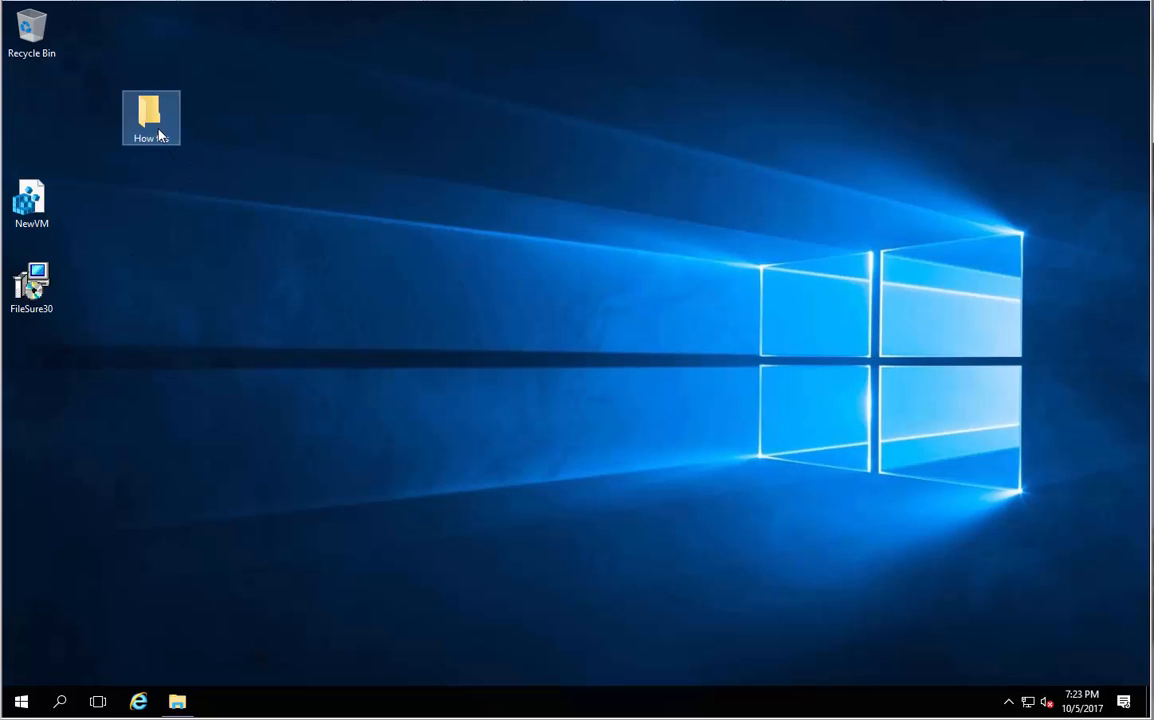
# - In the desktop's "How tos" folder, compress the files from the shared-folder audit PDF through the Windows events audit PDF into a default-named ZIP
pyautogui.doubleClick(159, 132)
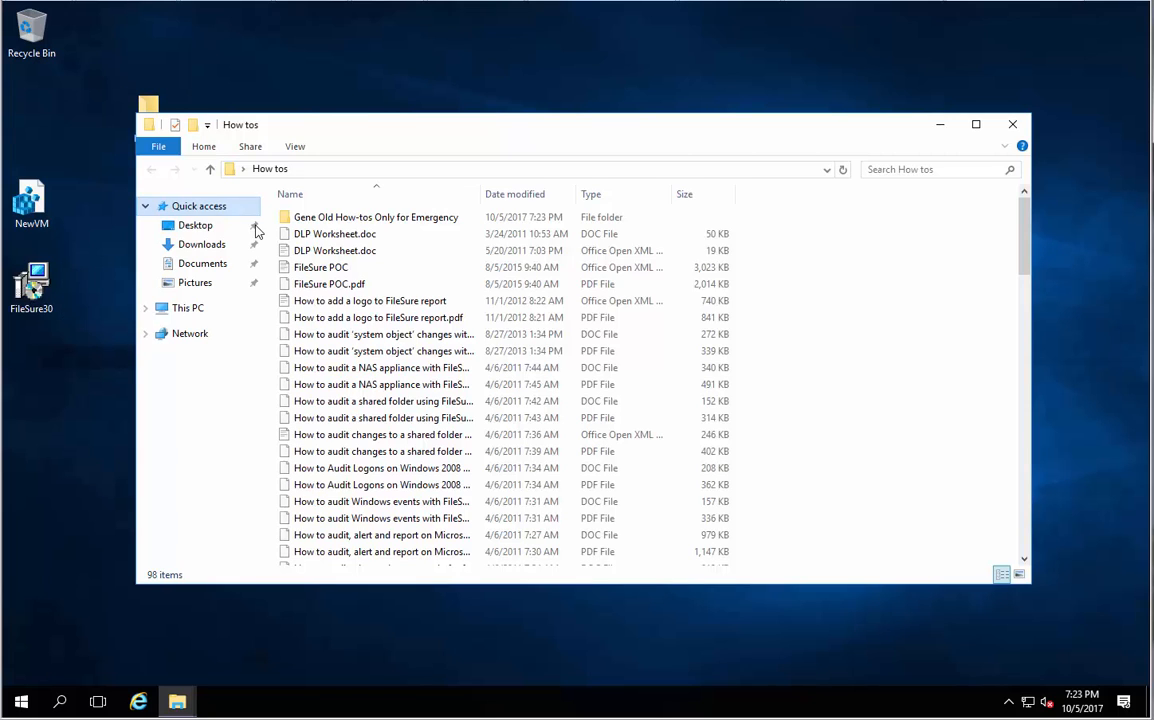
pyautogui.click(410, 420)
pyautogui.keyDown('shift'); pyautogui.click(415, 520); pyautogui.keyUp('shift')
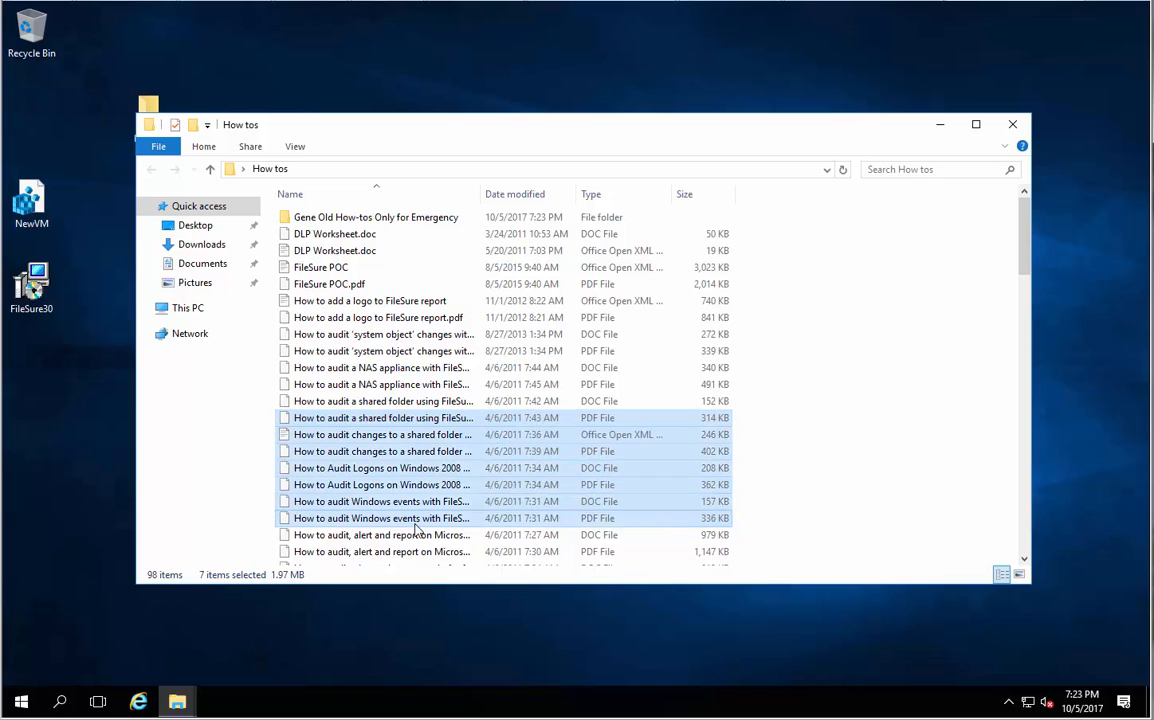
pyautogui.rightClick(402, 455)
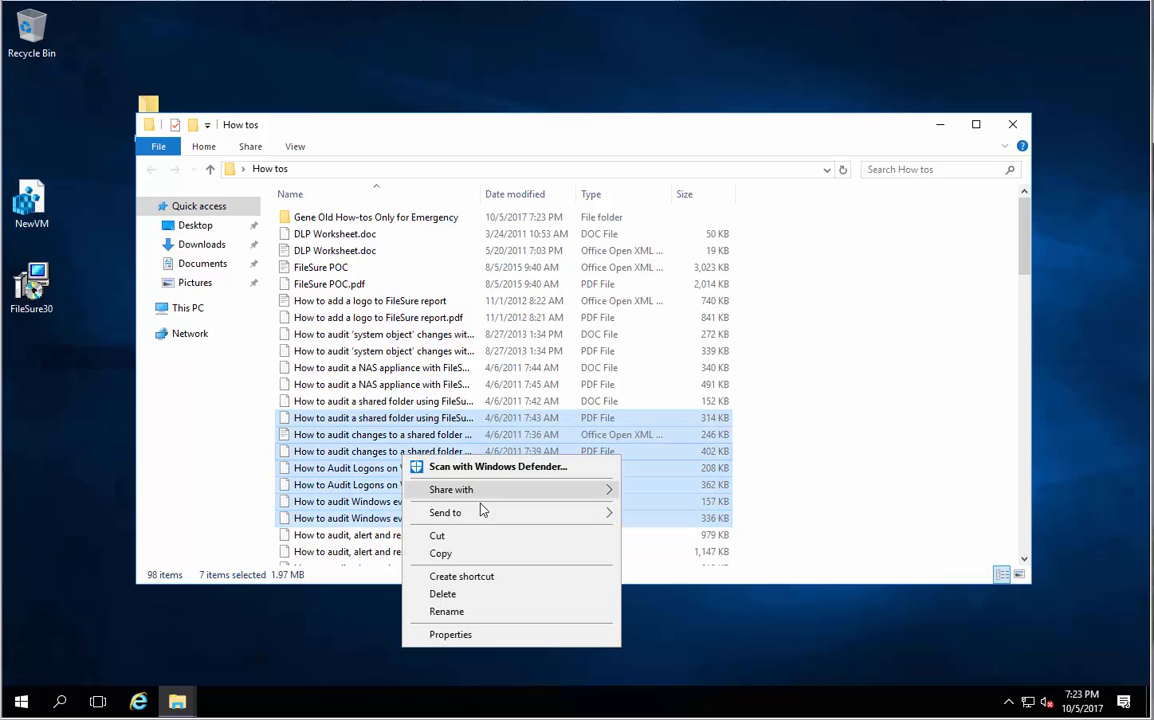
pyautogui.moveTo(480, 512)
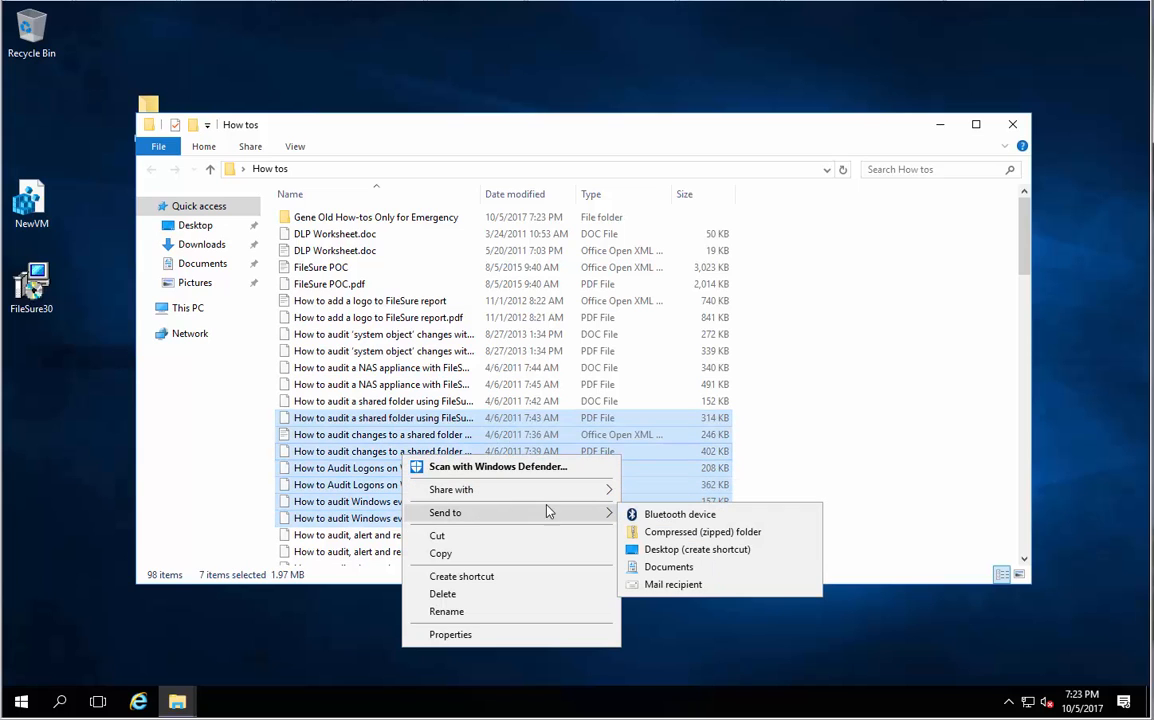
pyautogui.click(674, 533)
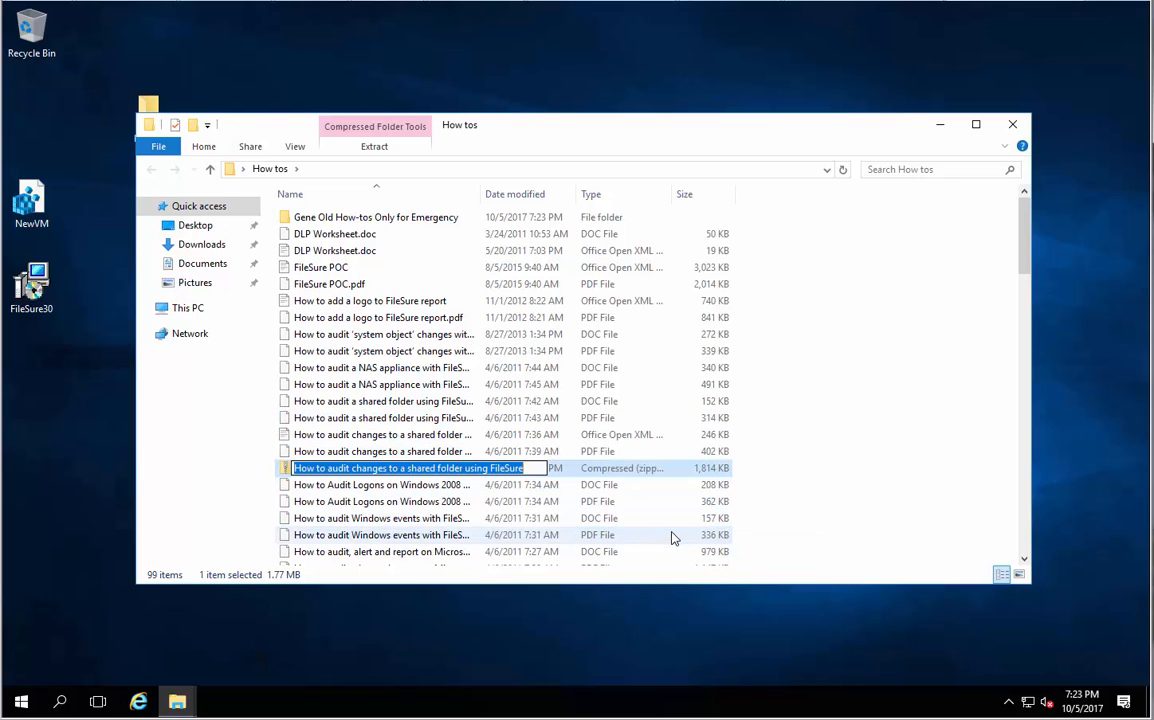
pyautogui.press('Return')
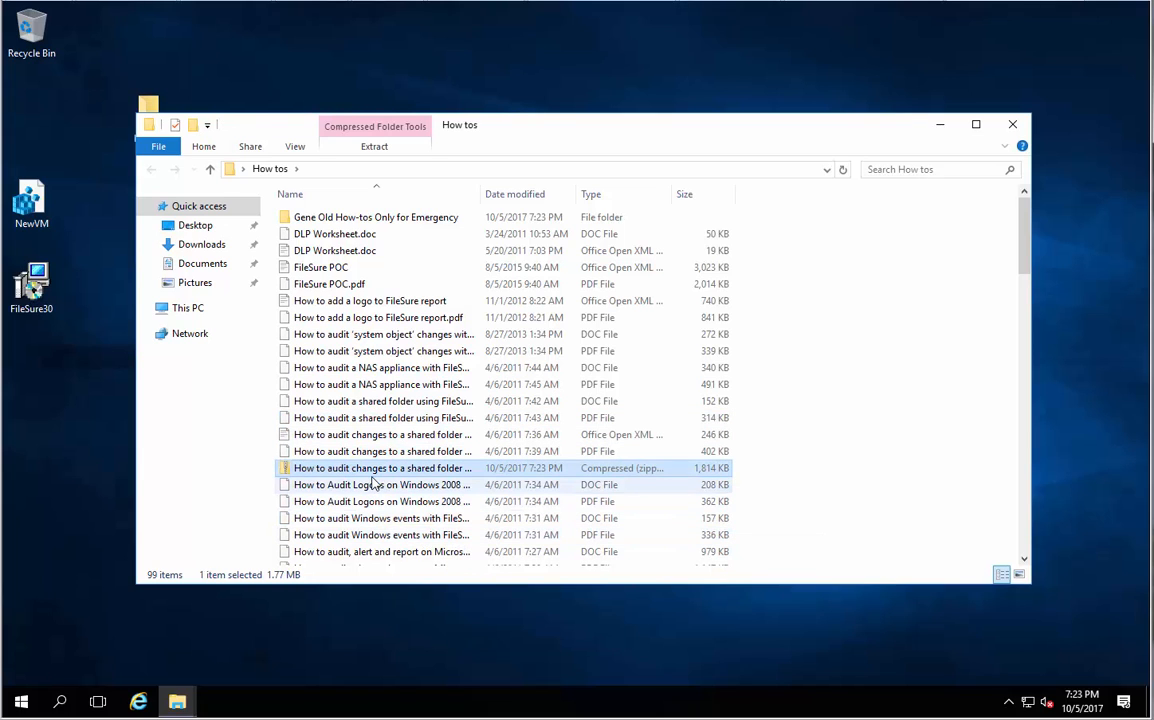
# - Move the new ZIP file out to the desktop, arrange it with the "How tos" folder, and minimize the folder window
pyautogui.moveTo(374, 474); pyautogui.dragTo(83, 453)
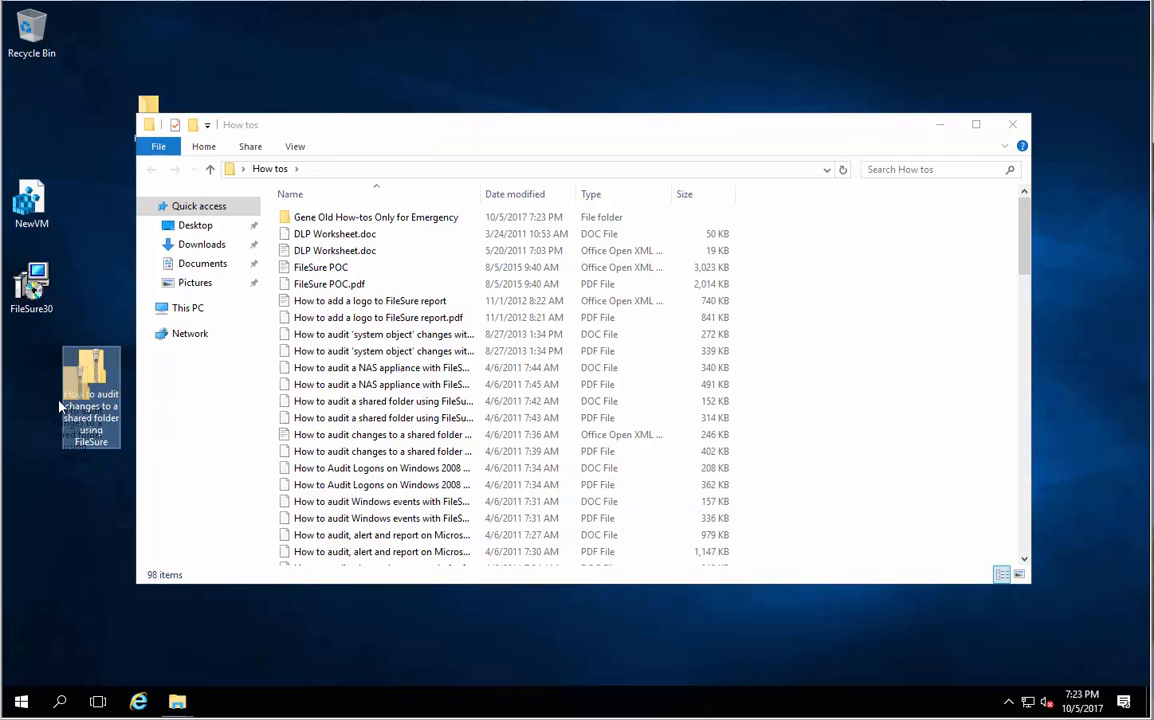
pyautogui.moveTo(176, 132); pyautogui.dragTo(120, 130)
pyautogui.moveTo(92, 345); pyautogui.dragTo(96, 287)
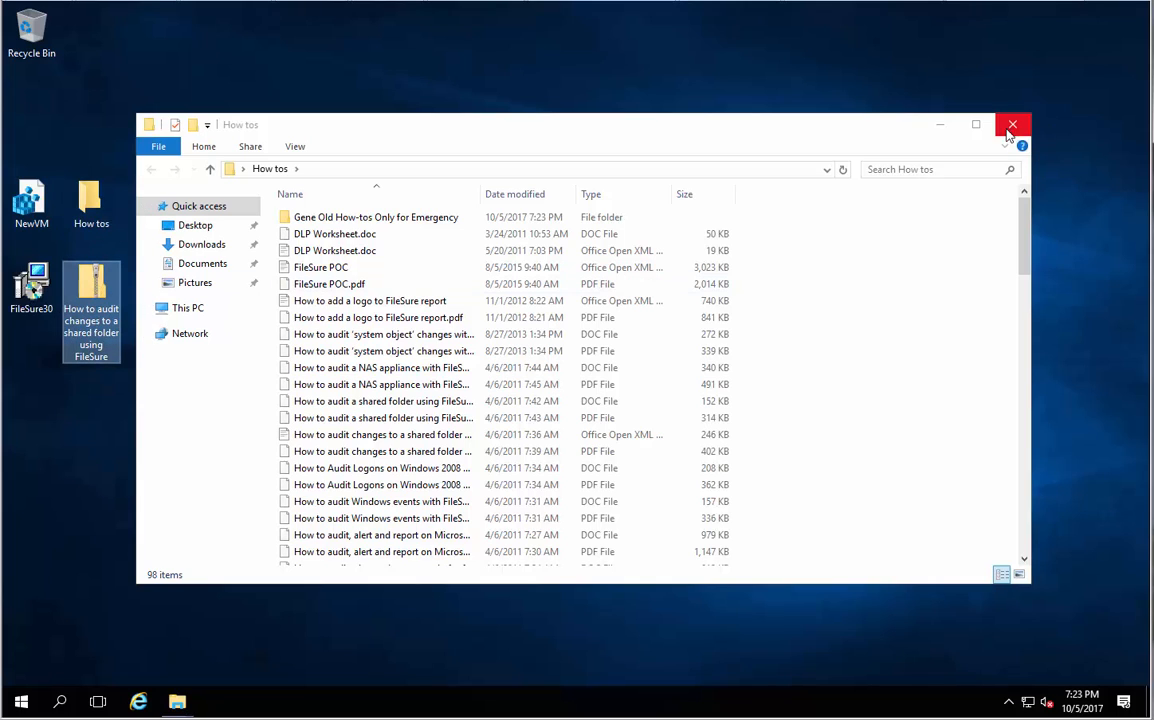
pyautogui.click(941, 127)
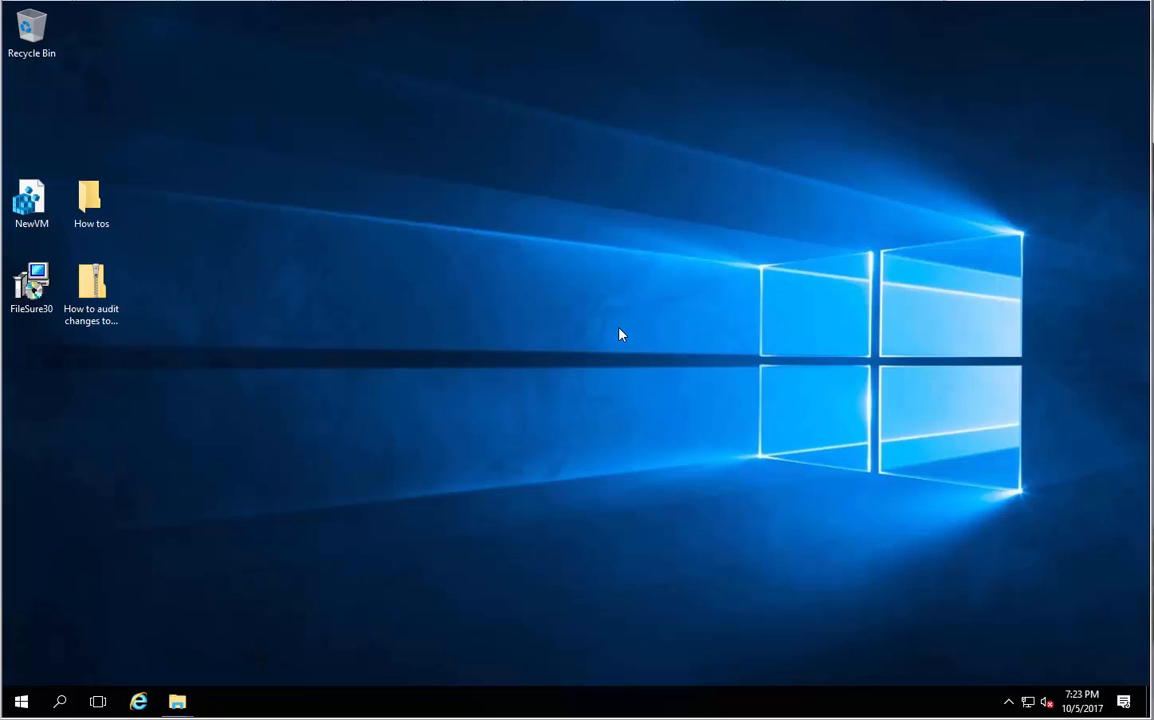
# - Launch FileSure, allow it to make changes to the device, and continue the trial evaluation
pyautogui.click(21, 701)
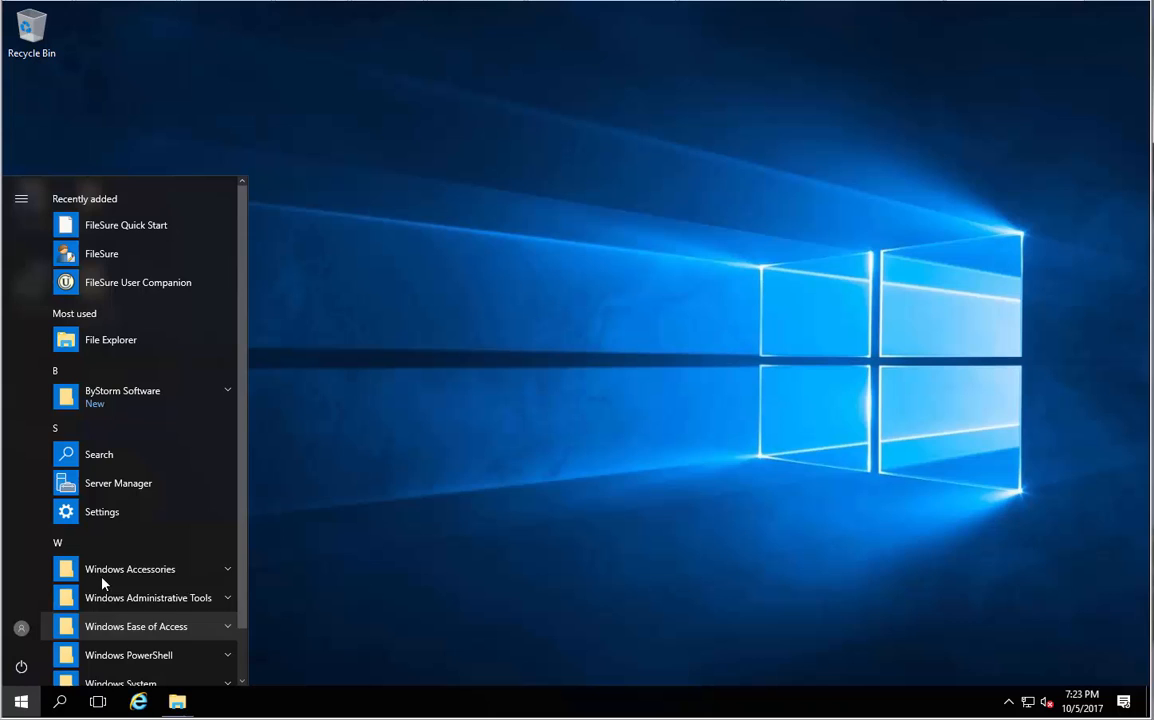
pyautogui.click(120, 254)
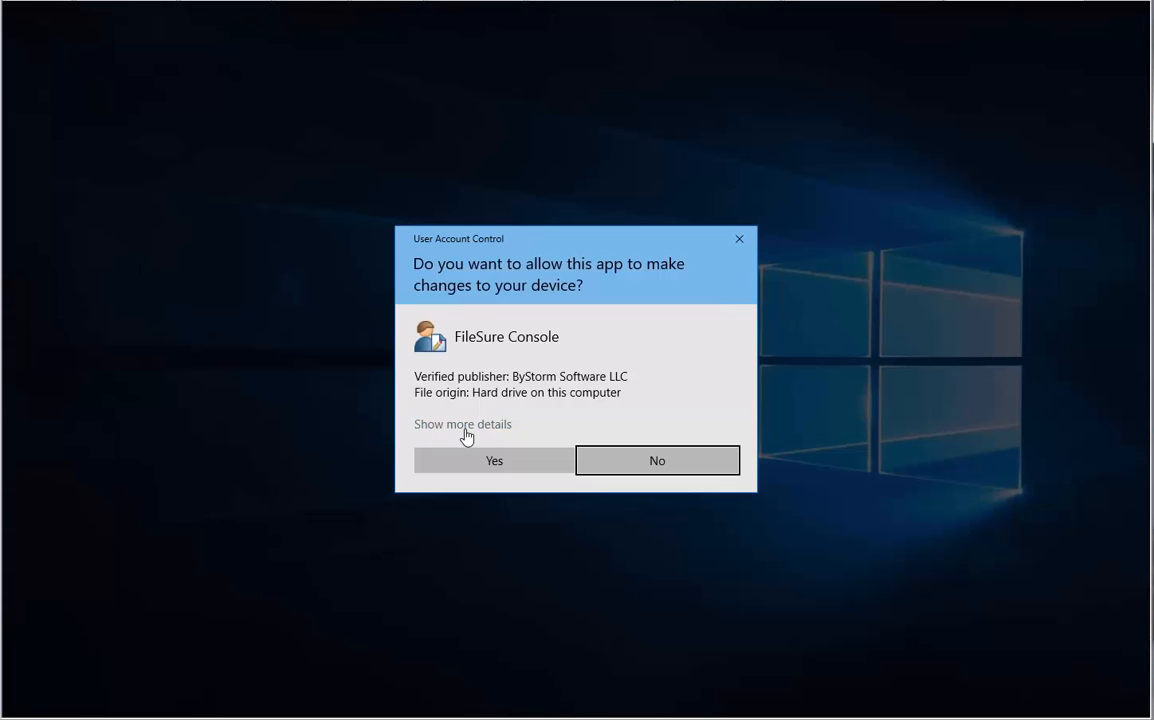
pyautogui.click(486, 459)
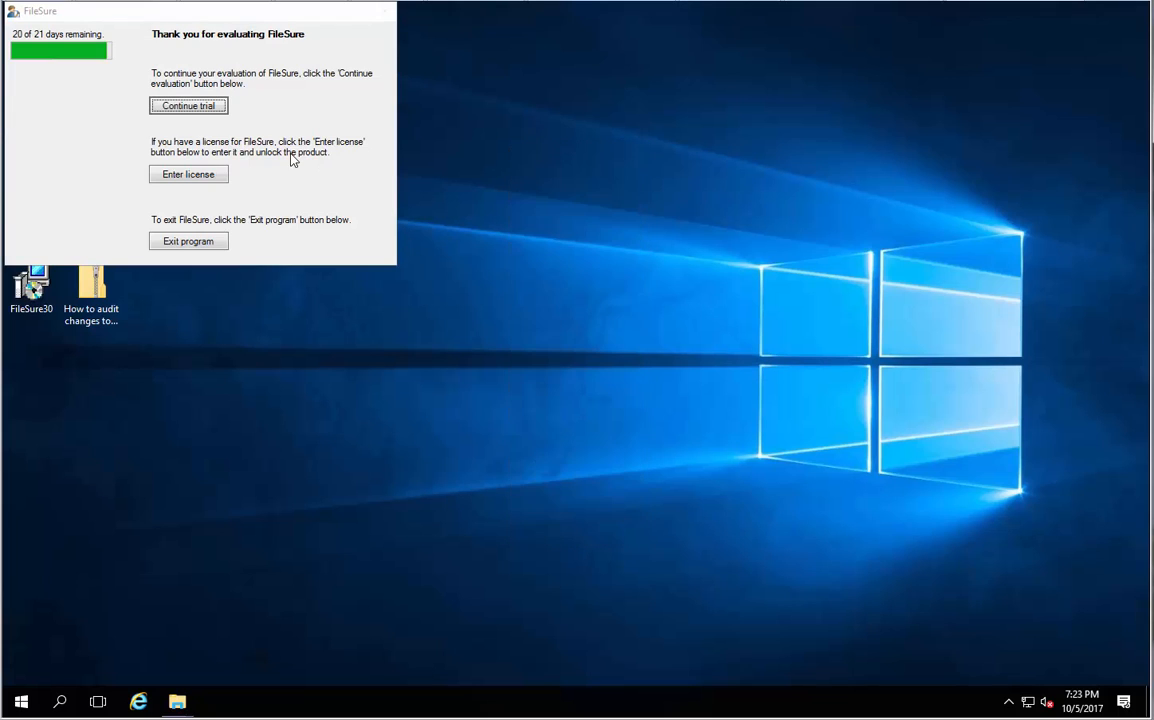
pyautogui.click(207, 108)
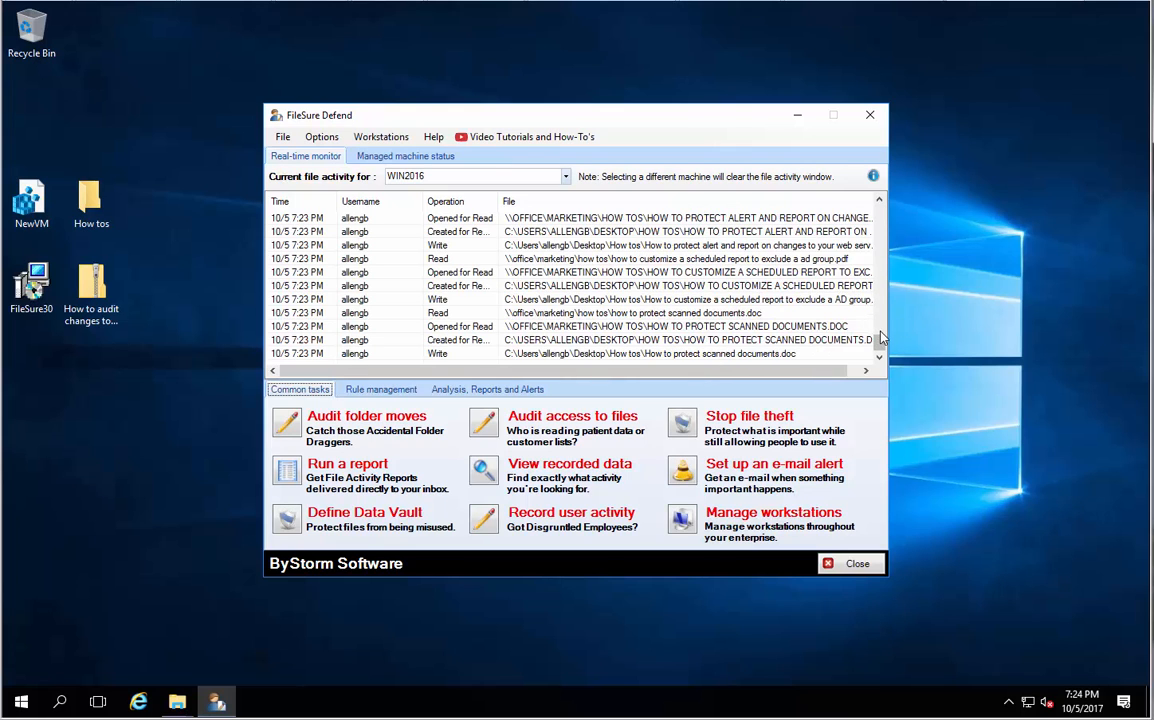
# - Review the file name filter and settings of the auditing rule for Compressed (ZIP) files, leaving the rule unmodified
pyautogui.click(405, 390)
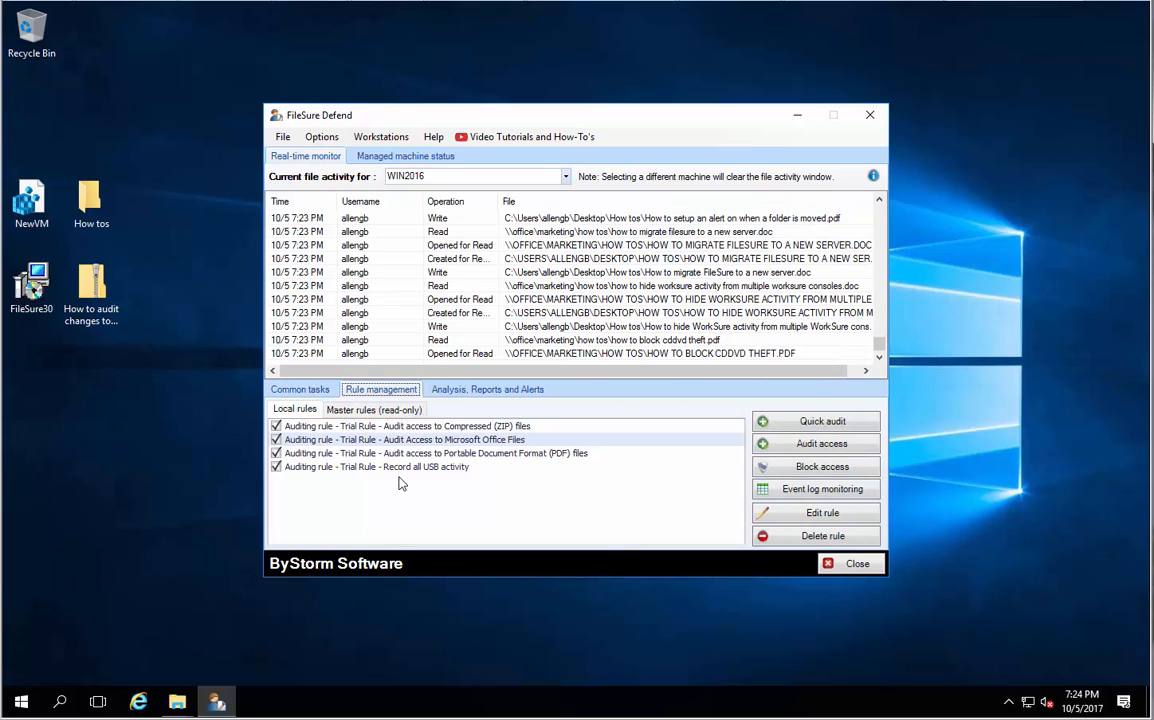
pyautogui.click(420, 426)
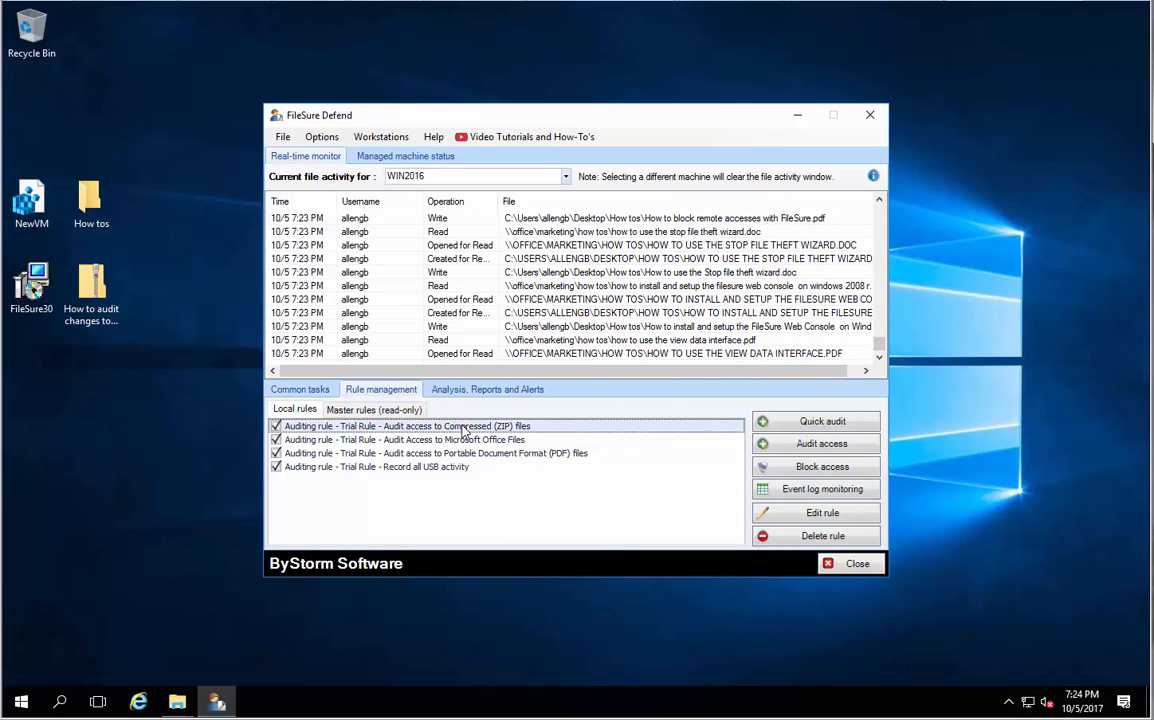
pyautogui.click(800, 510)
pyautogui.click(372, 194)
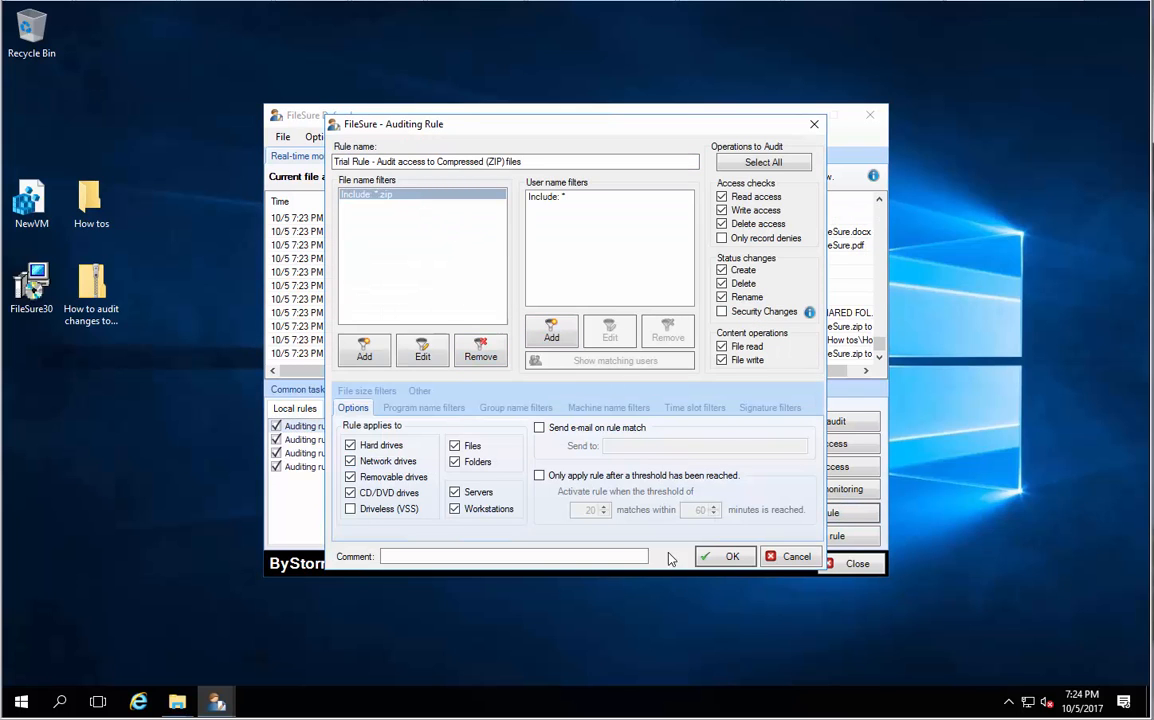
pyautogui.click(793, 562)
# - Inspect the filters and drive options of the Microsoft Office files auditing rule without changing it
pyautogui.click(540, 440)
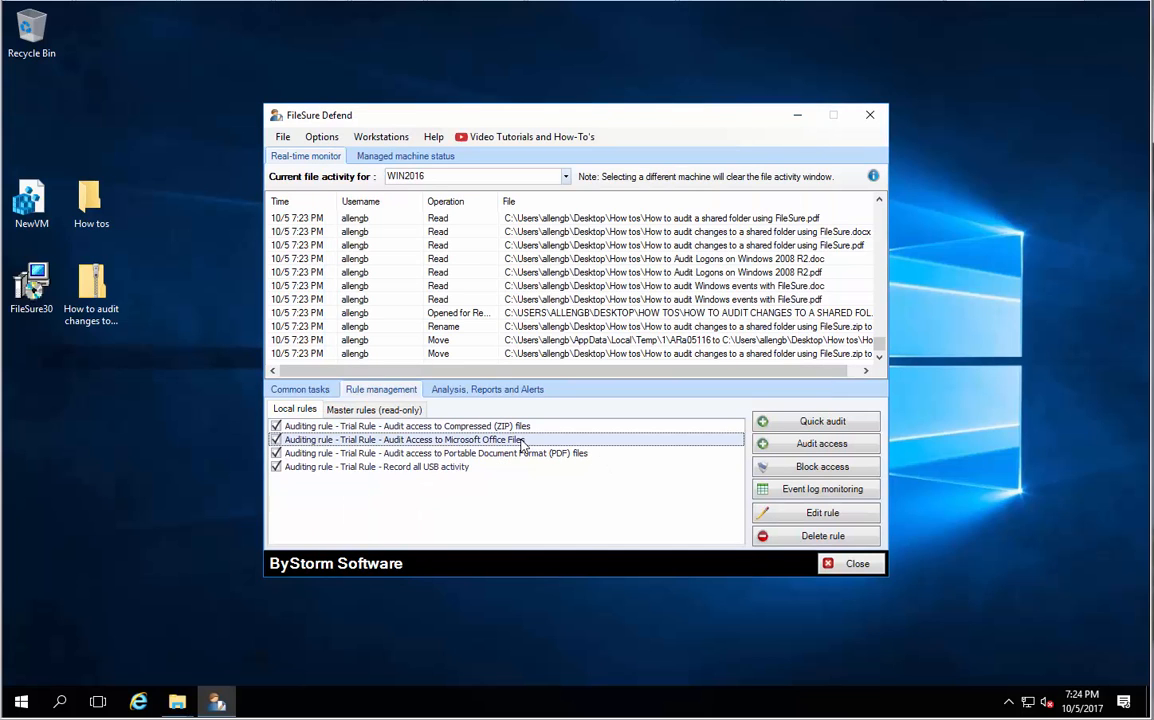
pyautogui.click(800, 512)
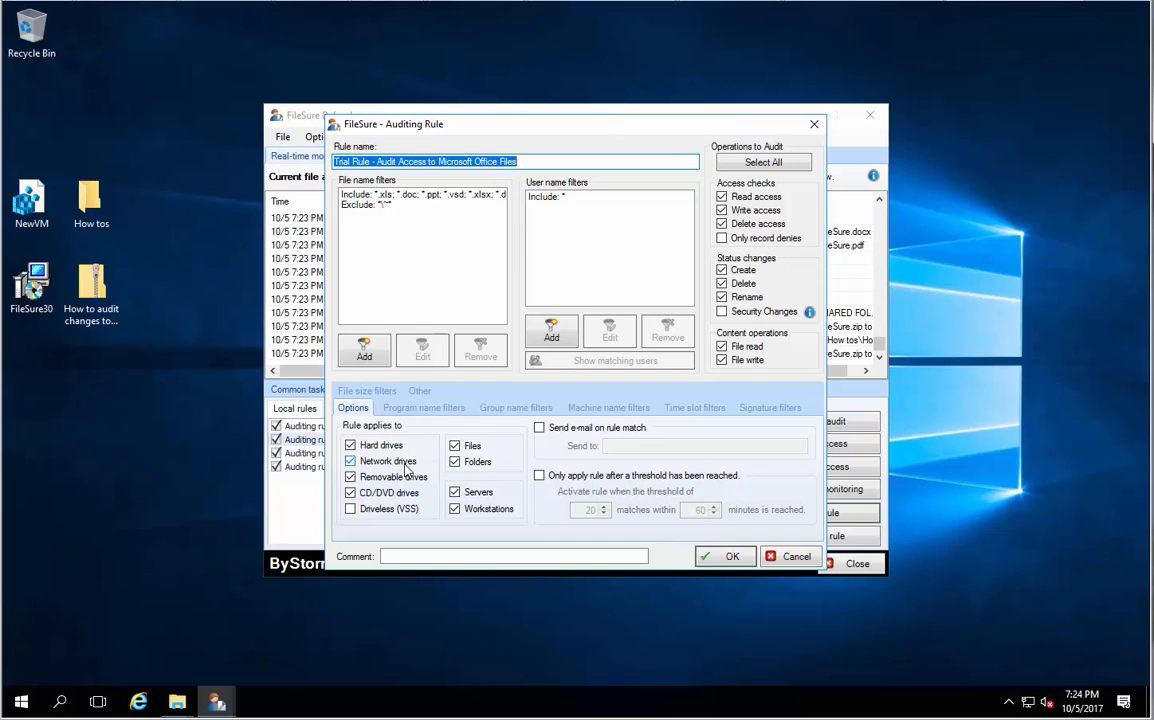
pyautogui.click(800, 557)
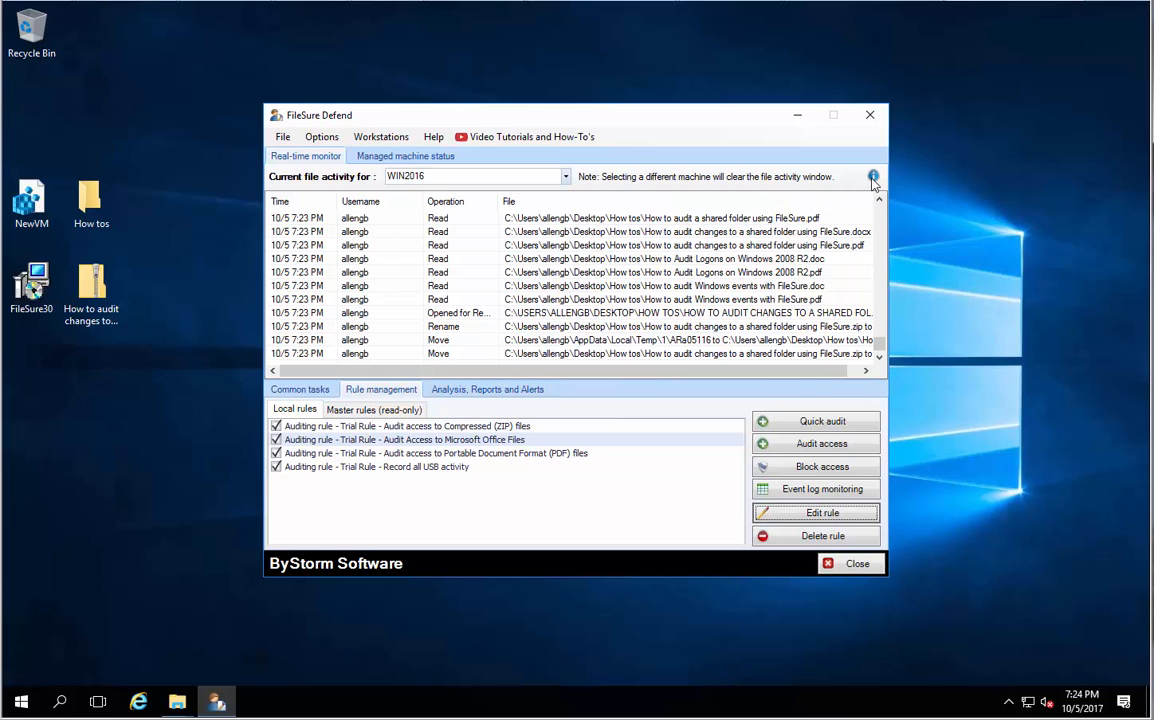
# - Run the "Data Loss Report: Access by non-default applications" report for the previous 7 days
pyautogui.moveTo(874, 180)
pyautogui.click(519, 393)
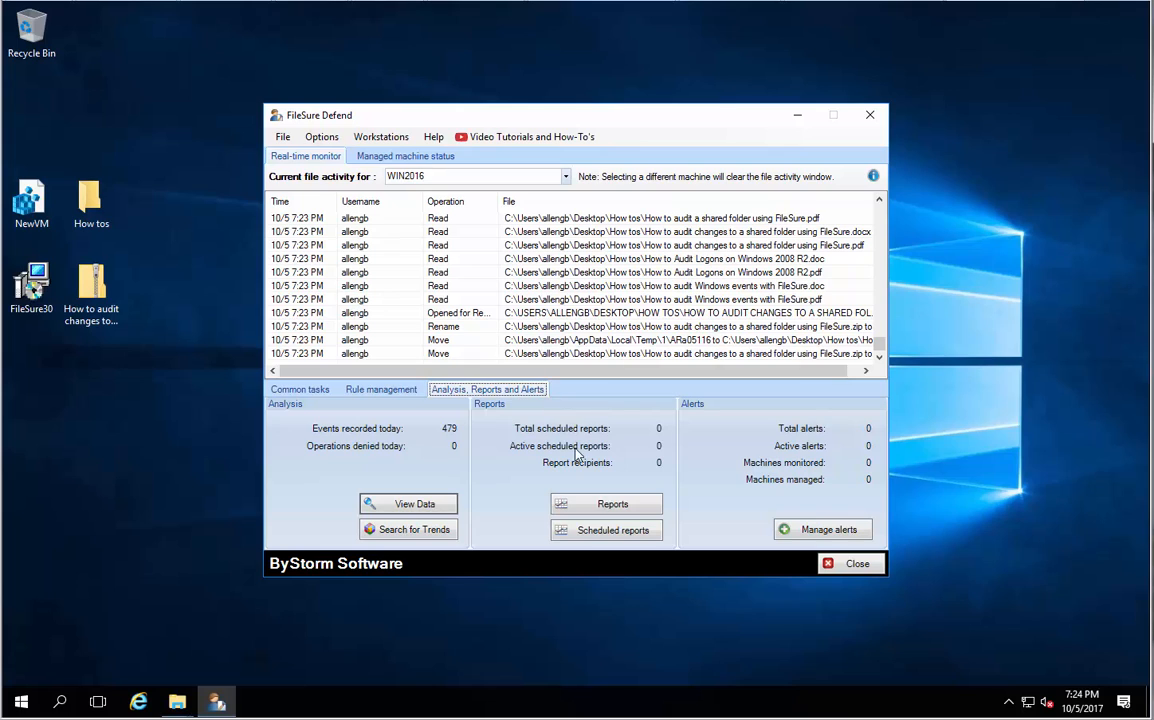
pyautogui.click(611, 506)
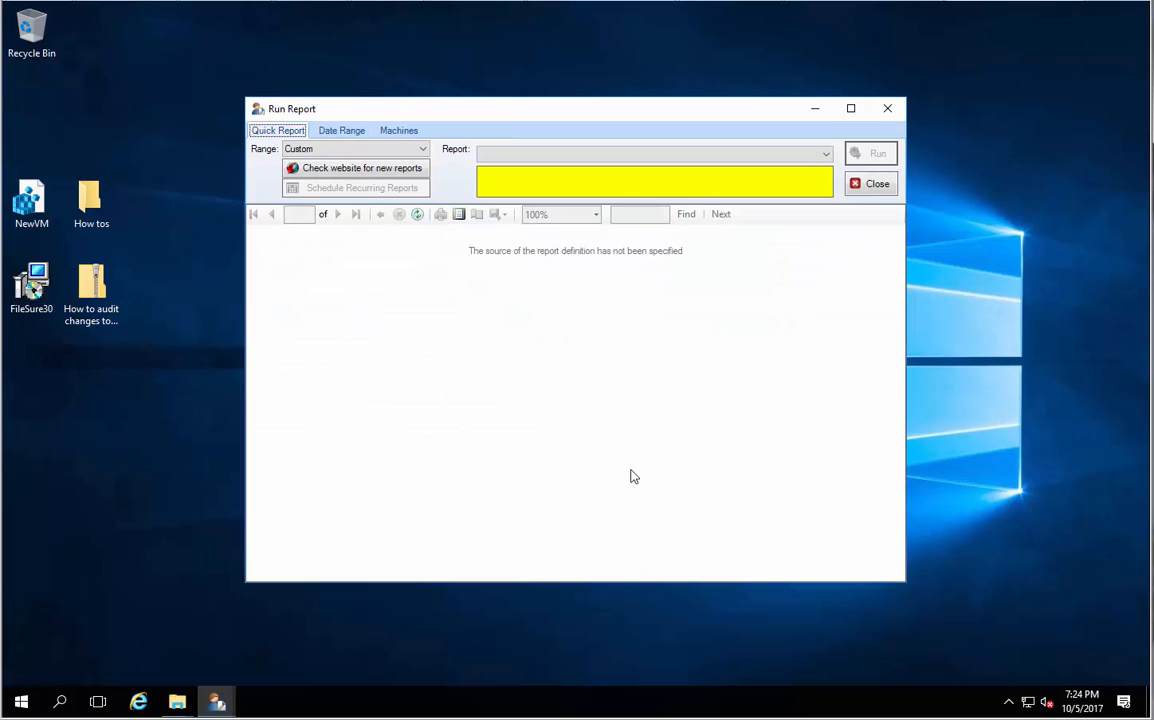
pyautogui.click(422, 149)
pyautogui.click(368, 185)
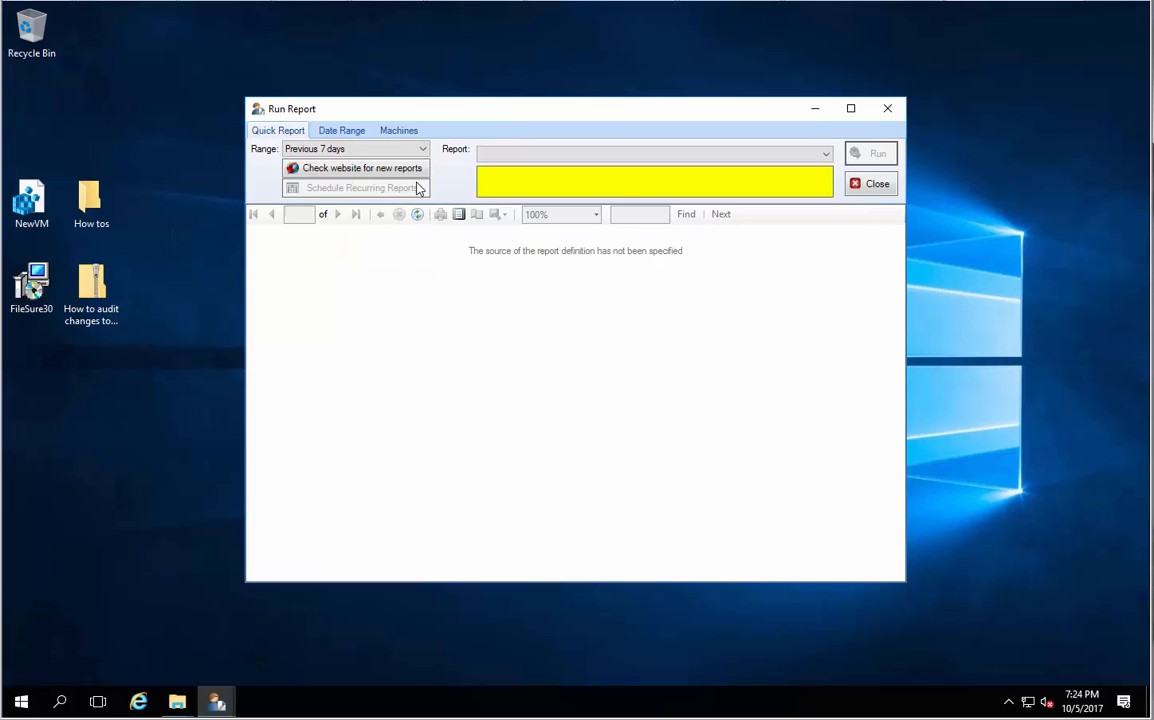
pyautogui.click(806, 155)
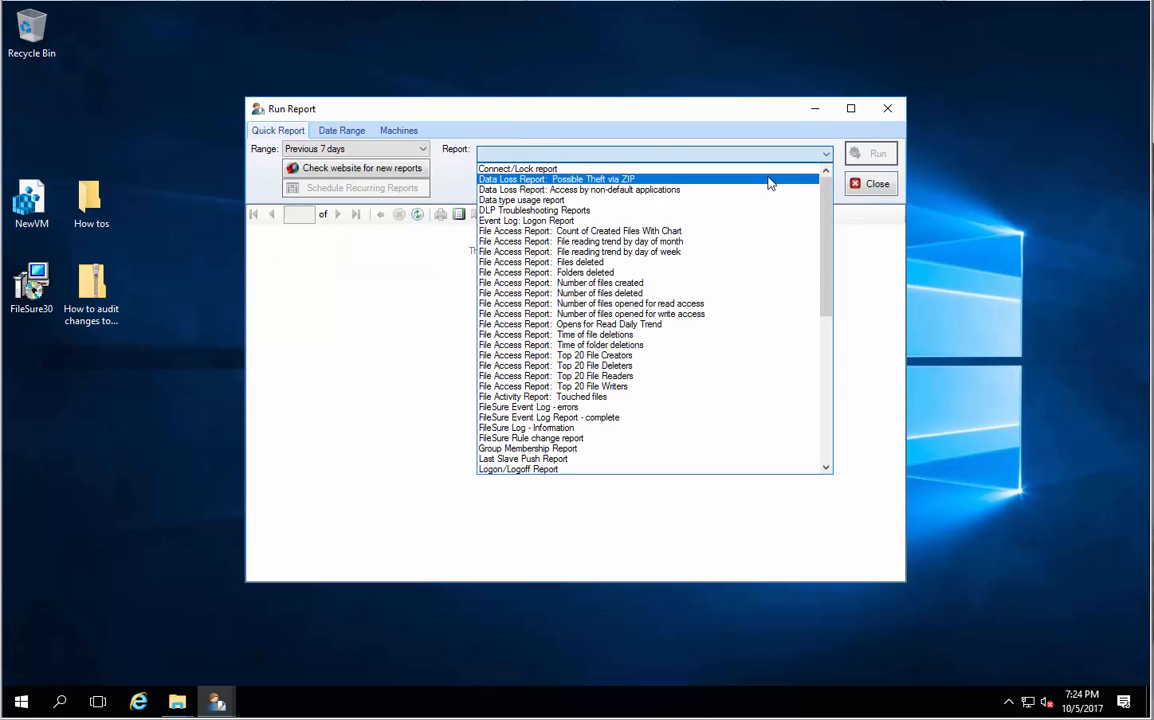
pyautogui.click(573, 193)
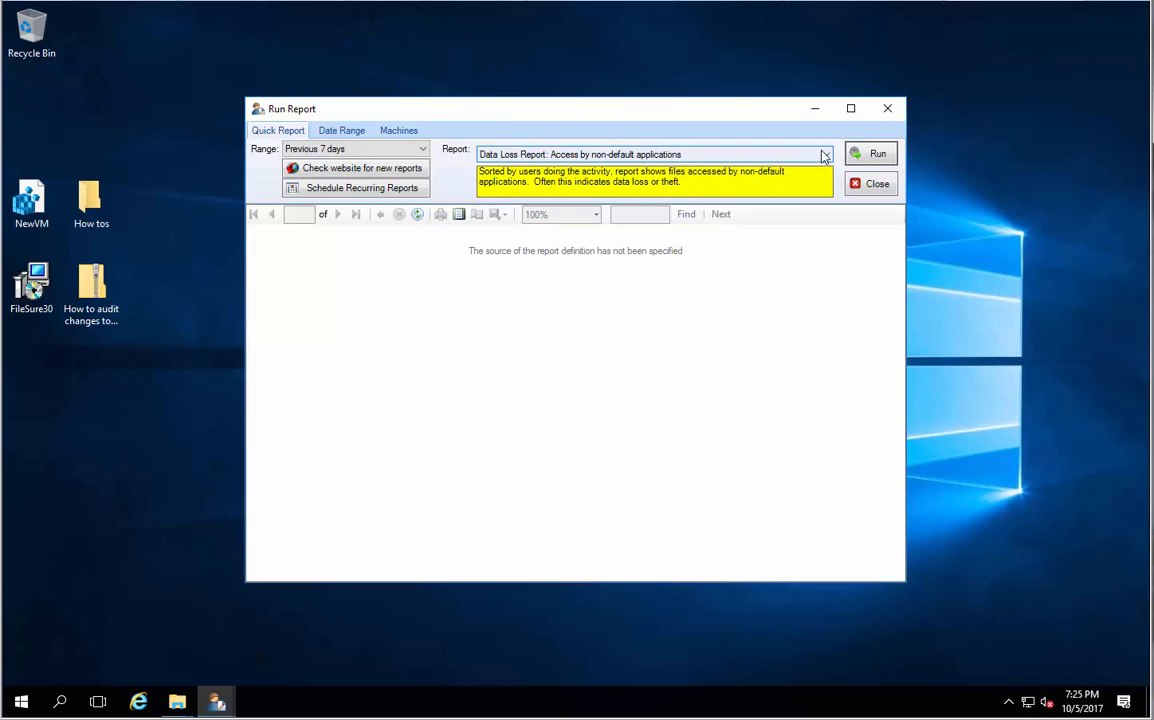
pyautogui.click(870, 154)
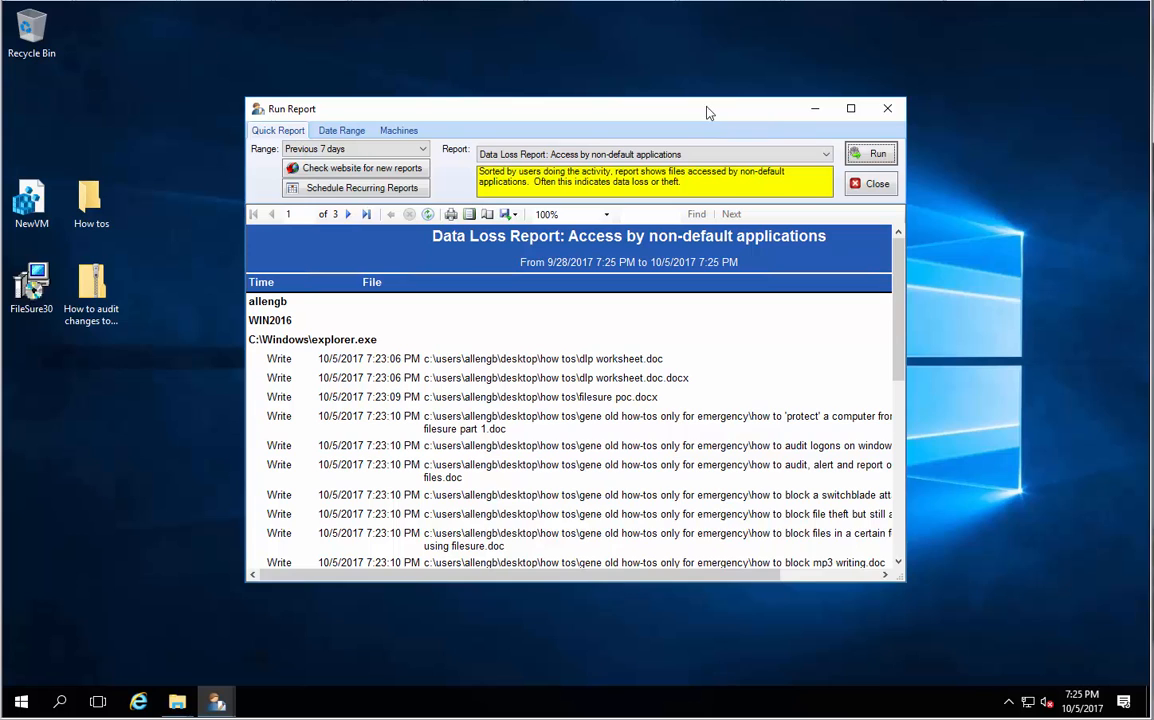
# - Enlarge the report window and examine the file operations listed for explorer.exe across the first report pages
pyautogui.moveTo(705, 112); pyautogui.dragTo(687, 32)
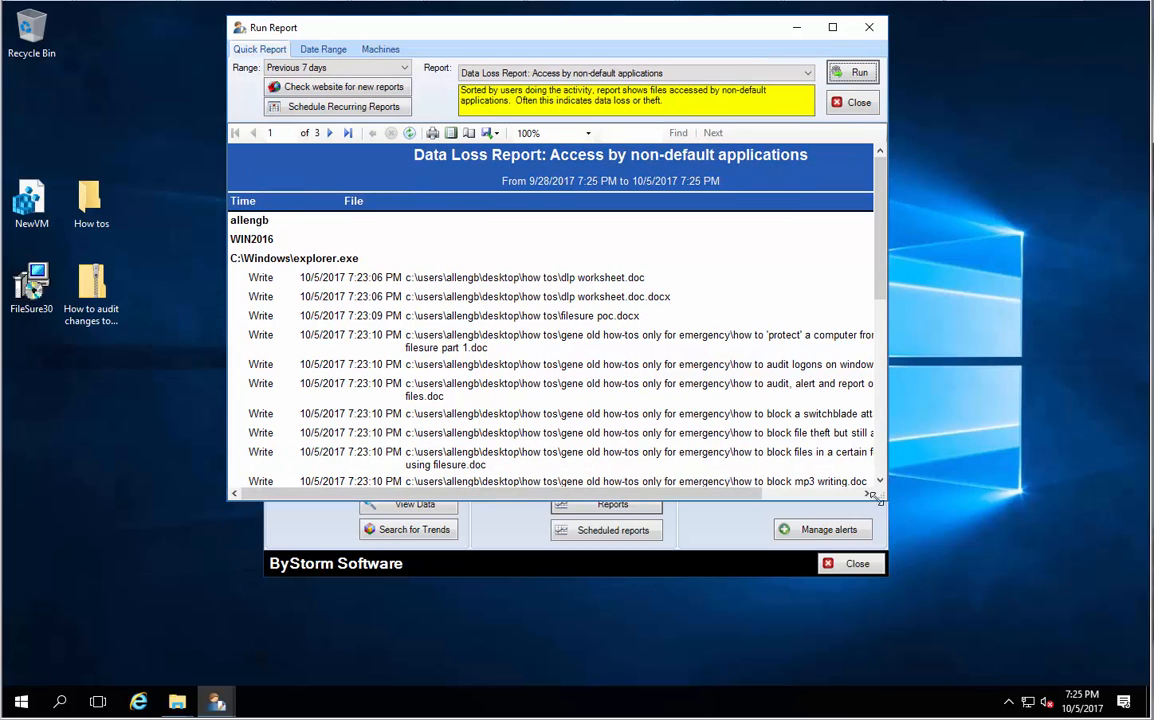
pyautogui.moveTo(876, 494); pyautogui.dragTo(1016, 562)
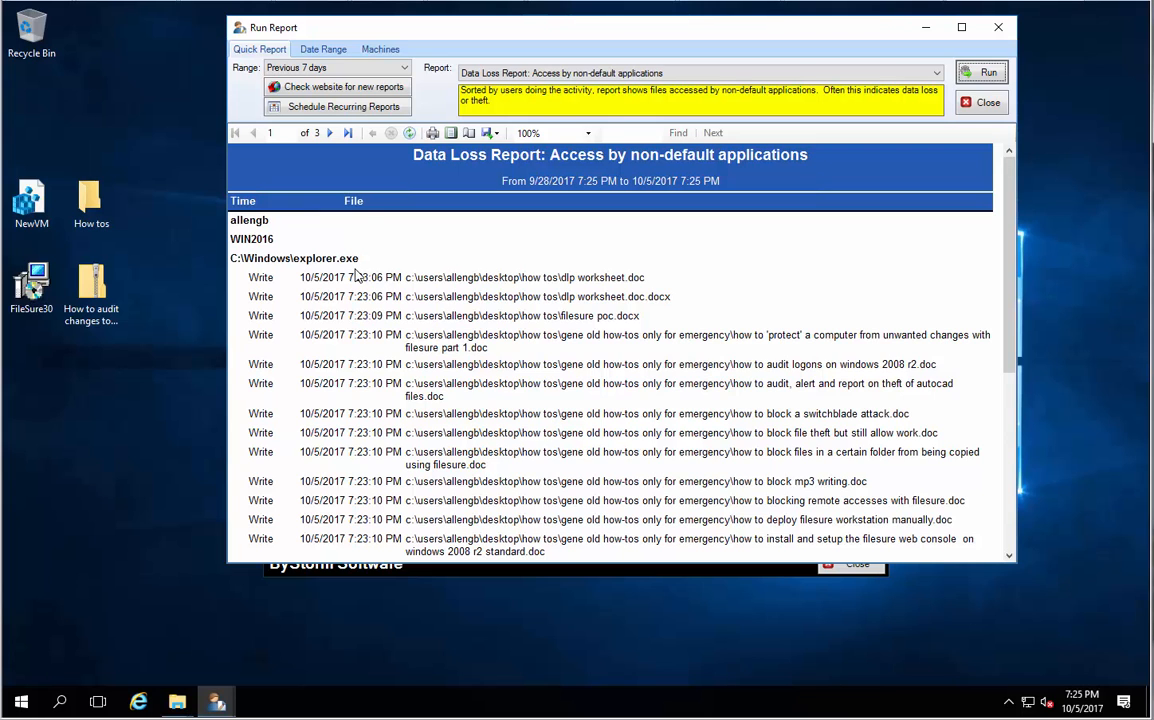
pyautogui.scroll(-2, 480, 345)
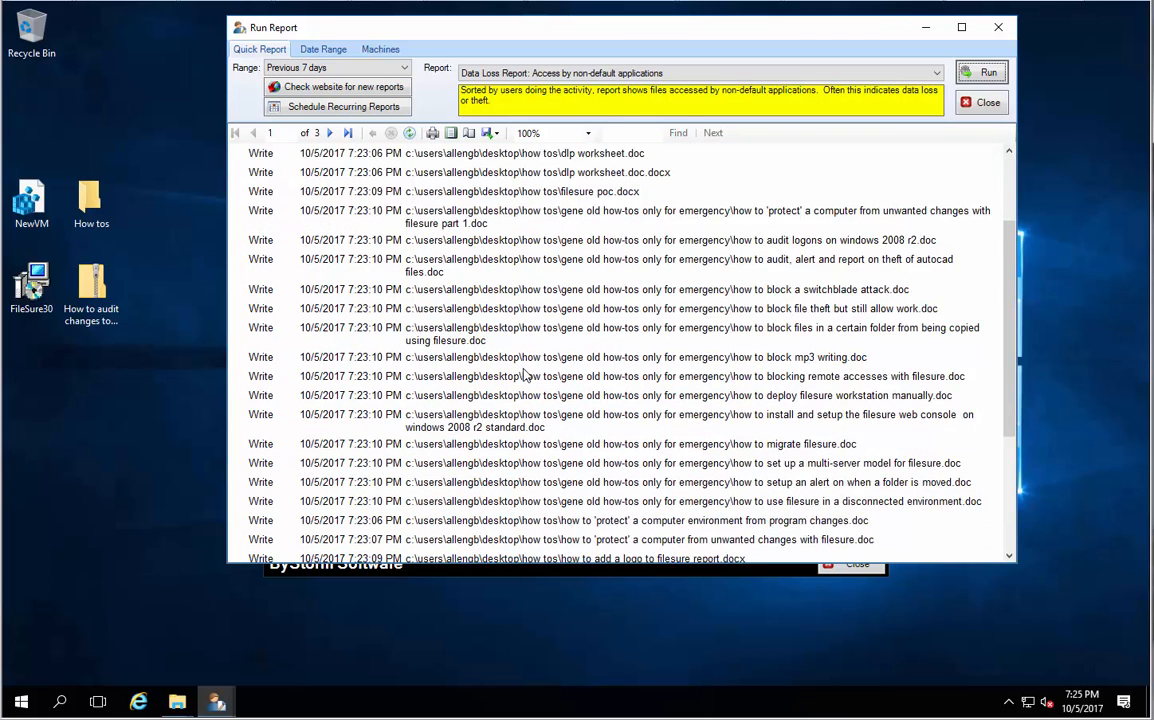
pyautogui.scroll(-8, 523, 373)
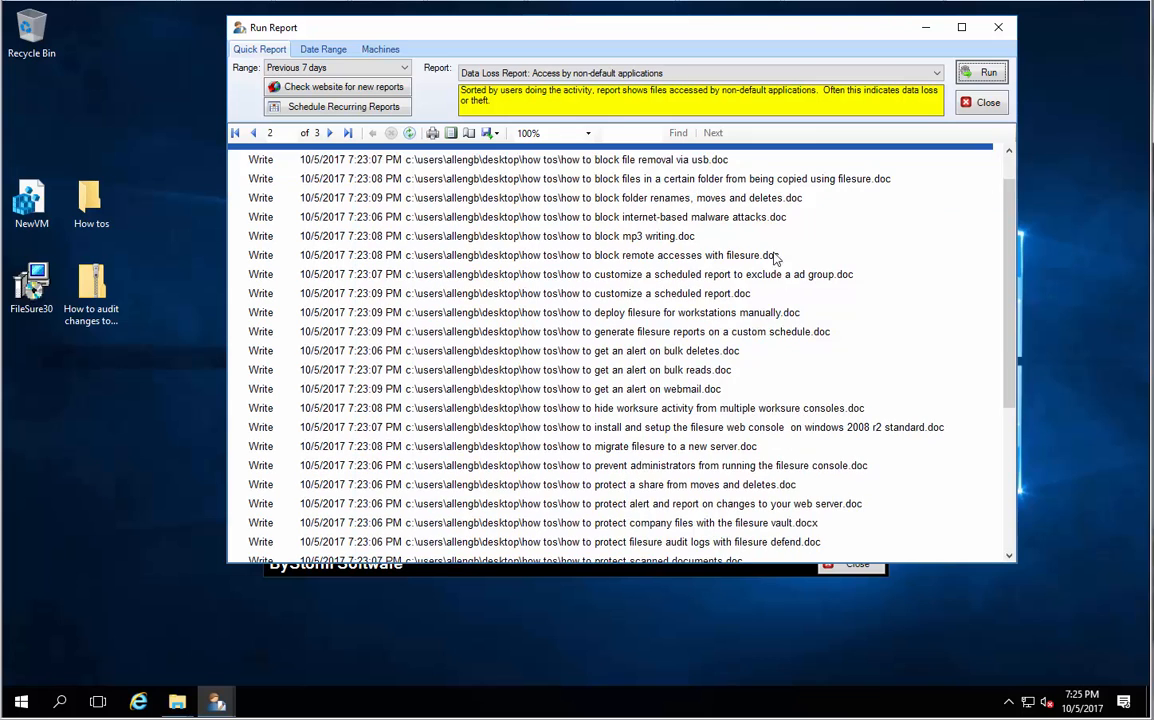
pyautogui.scroll(5, 776, 259)
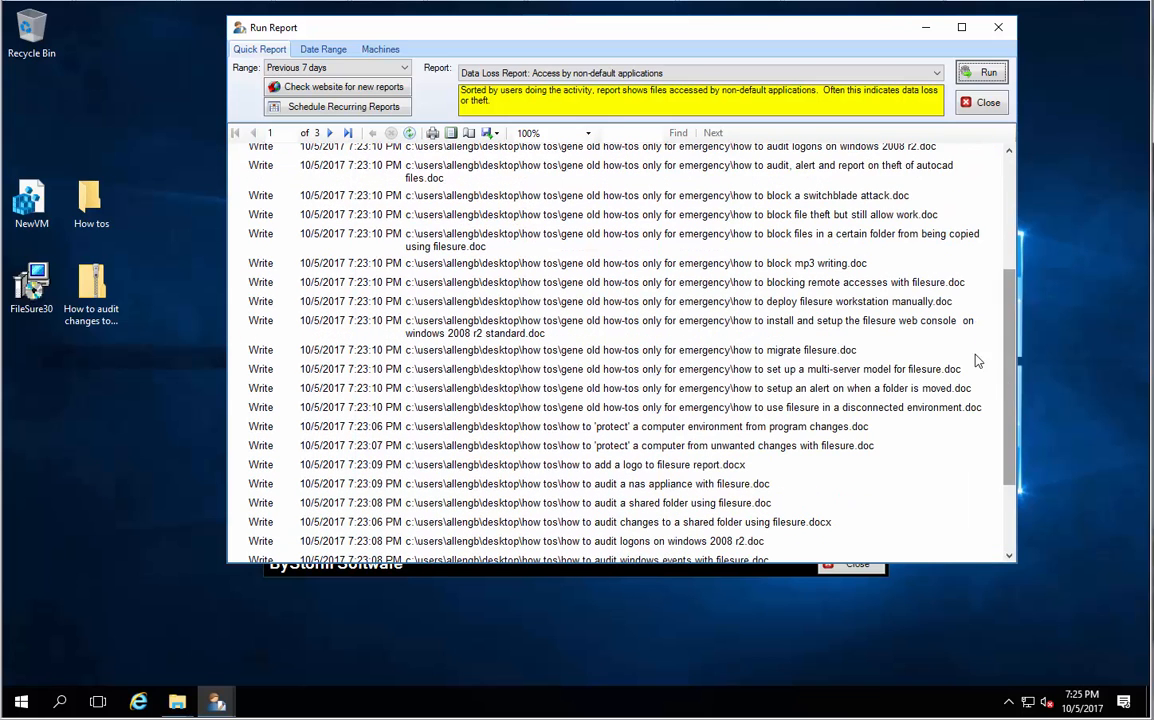
# - Review the remaining pages of the non-default applications report through page 3, and return to its first page
pyautogui.click(331, 133)
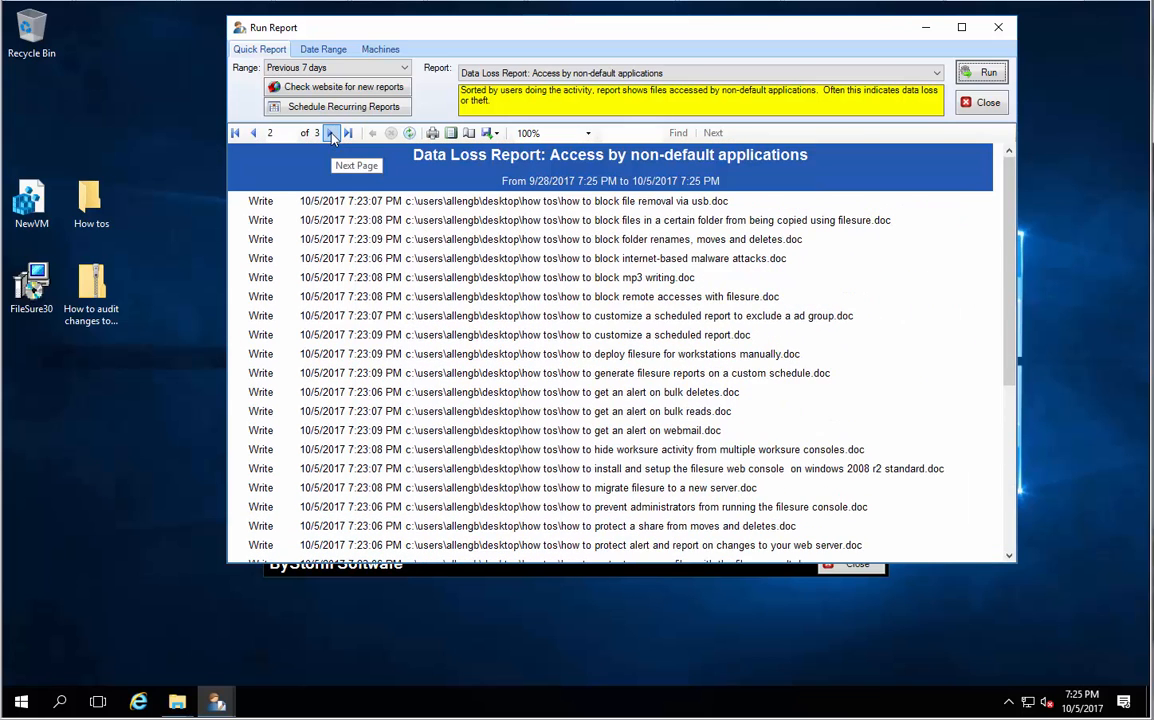
pyautogui.scroll(-5, 377, 200)
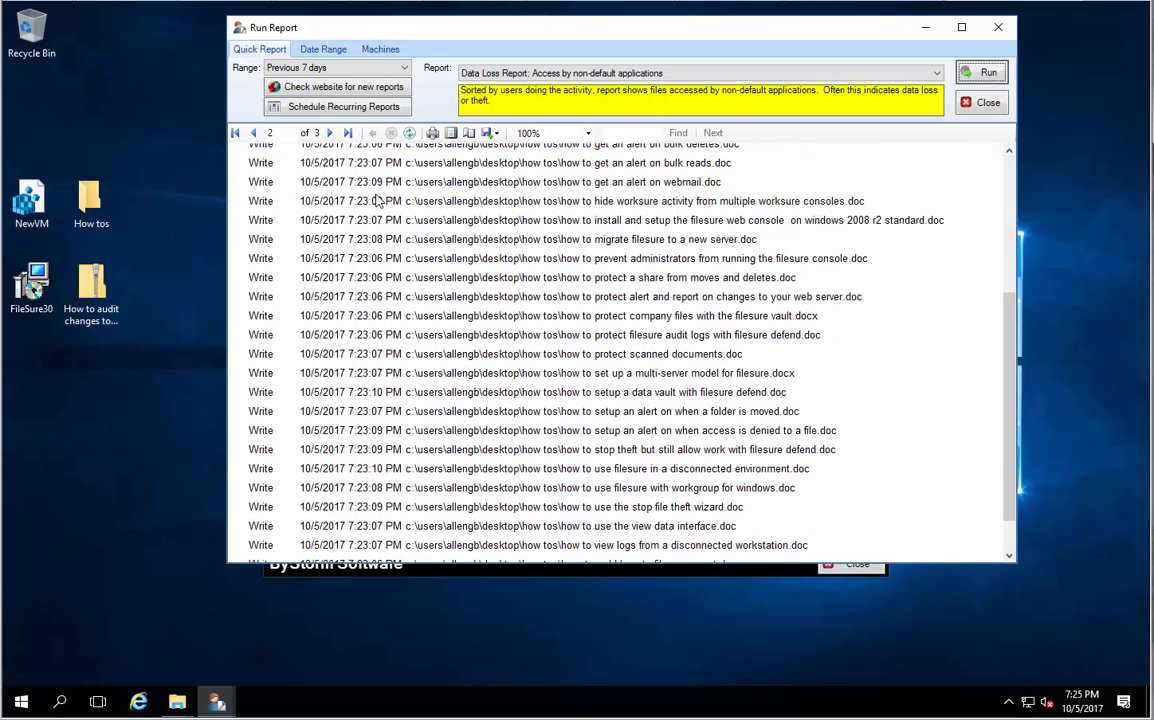
pyautogui.click(330, 133)
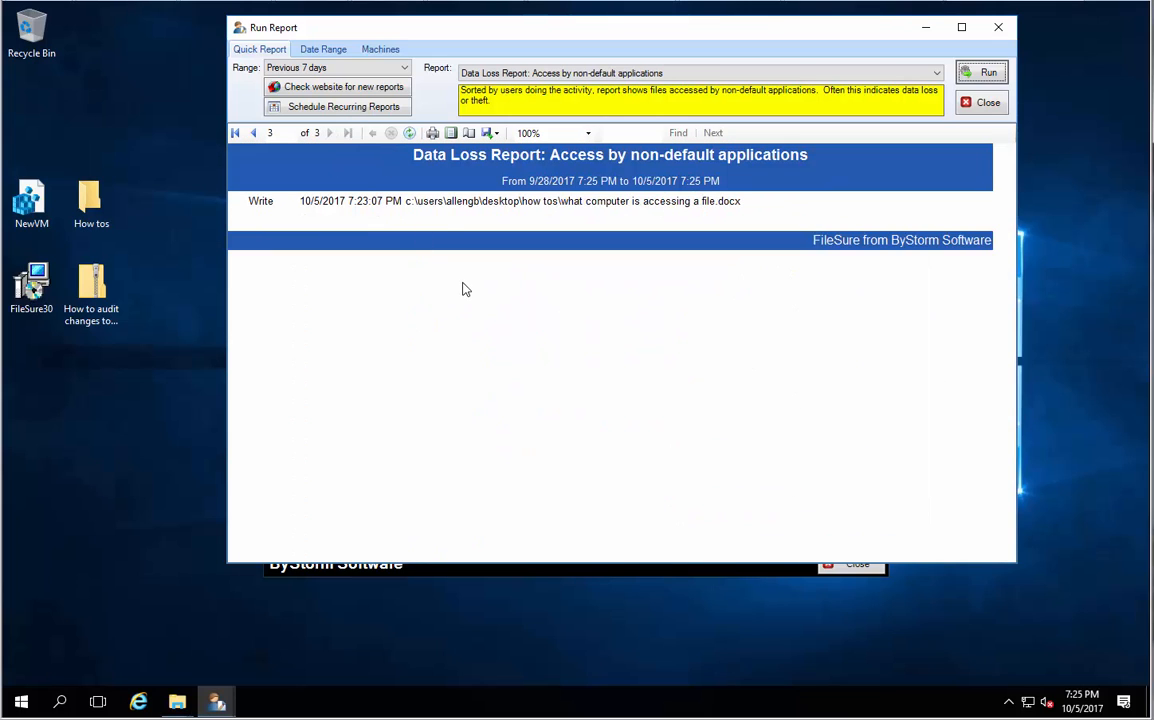
pyautogui.scroll(8, 455, 232)
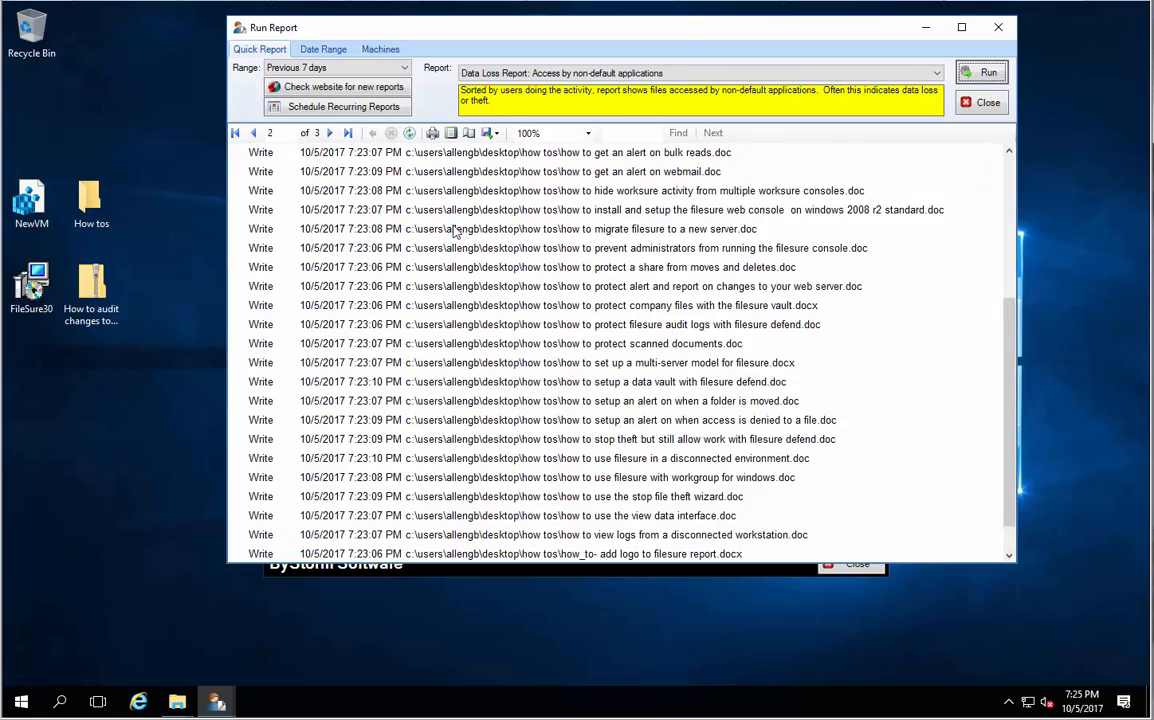
pyautogui.scroll(10, 485, 230)
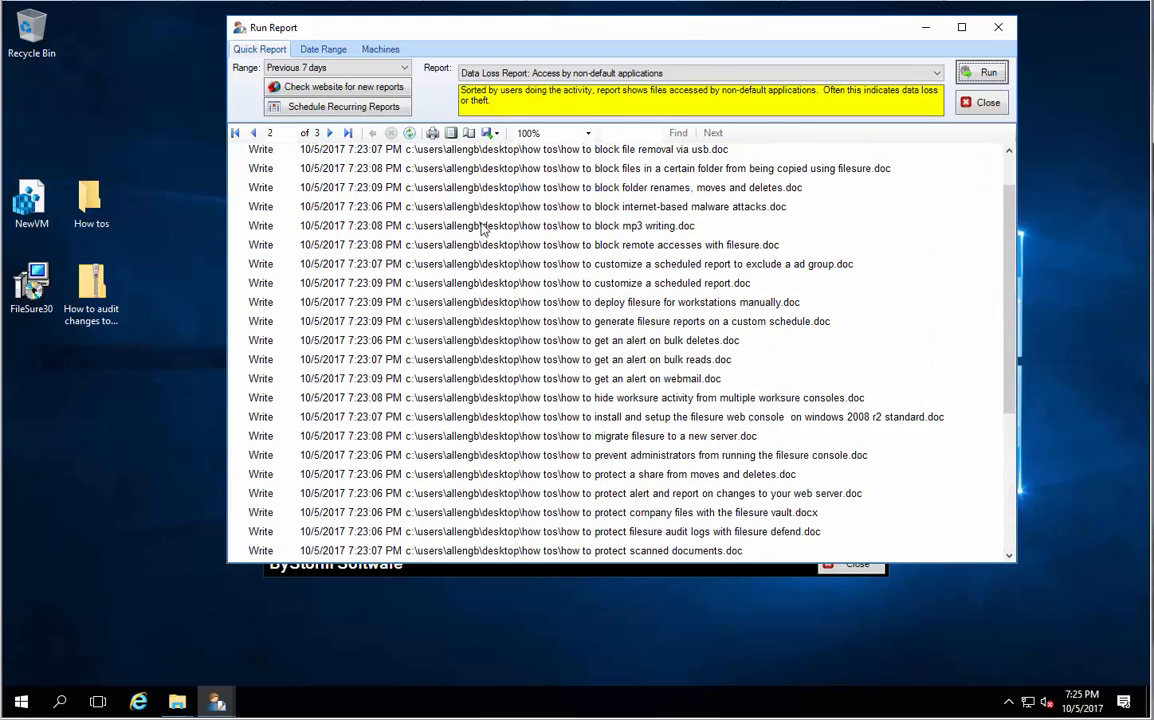
pyautogui.scroll(10, 480, 222)
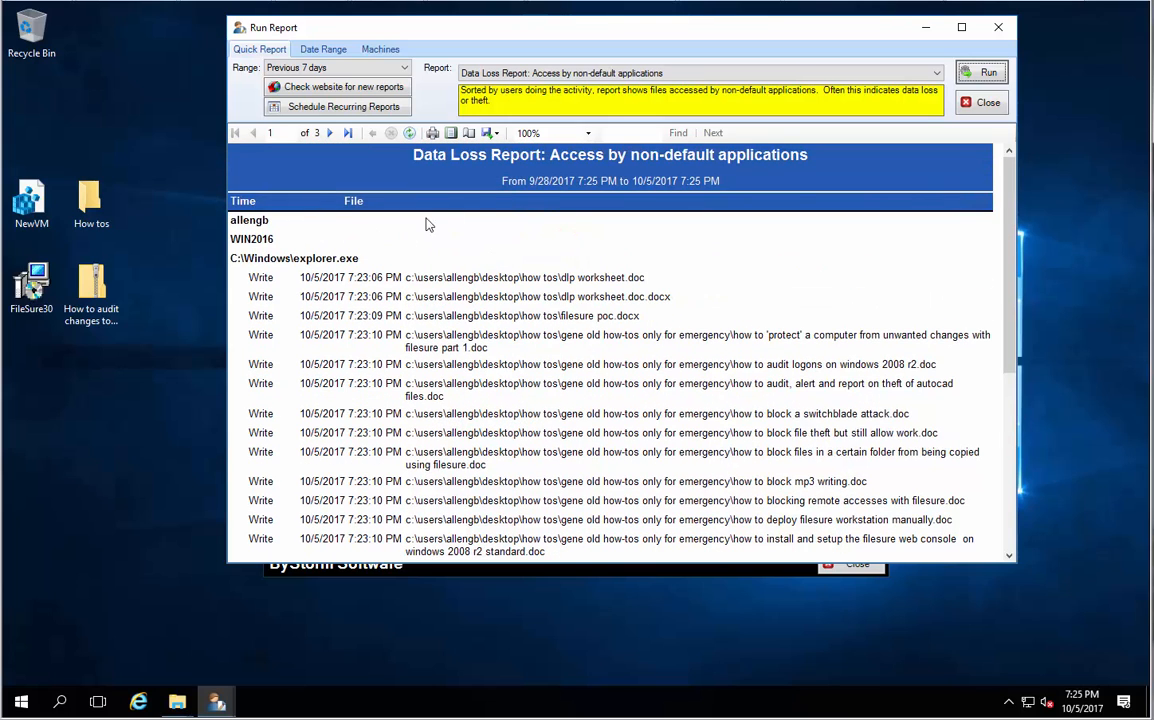
# - Run the "Data Loss Report: Possible Theft via ZIP" report for the previous 7 days
pyautogui.click(864, 73)
pyautogui.scroll(1, 811, 96)
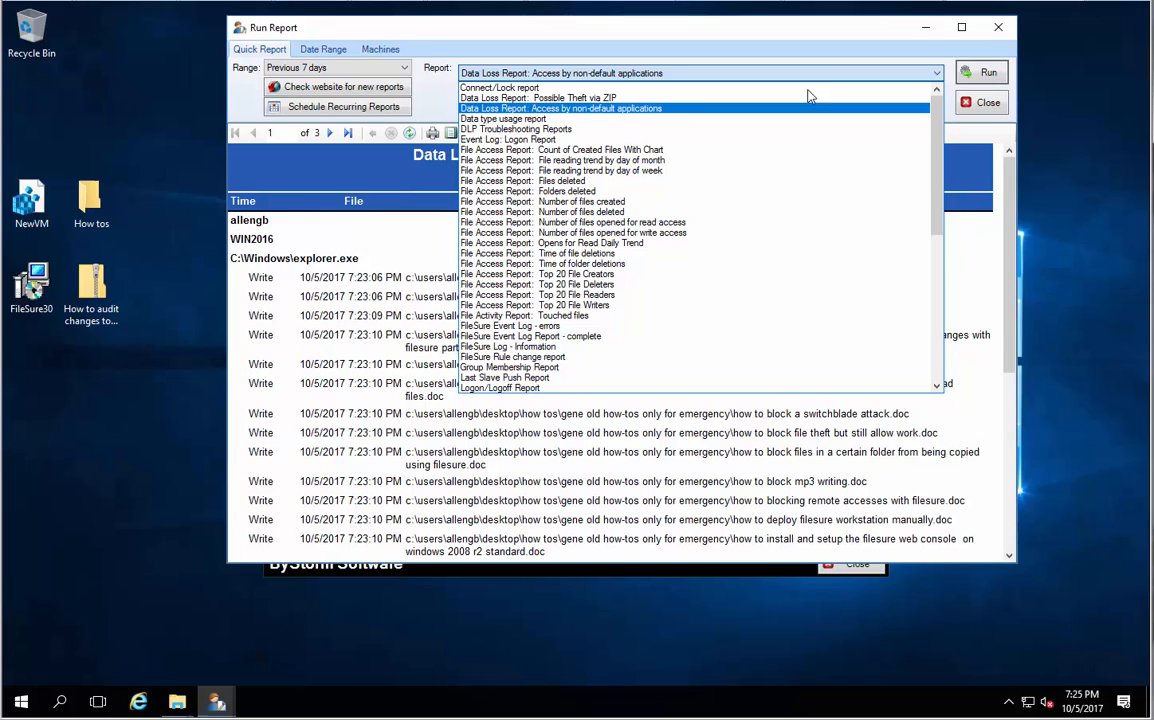
pyautogui.click(677, 99)
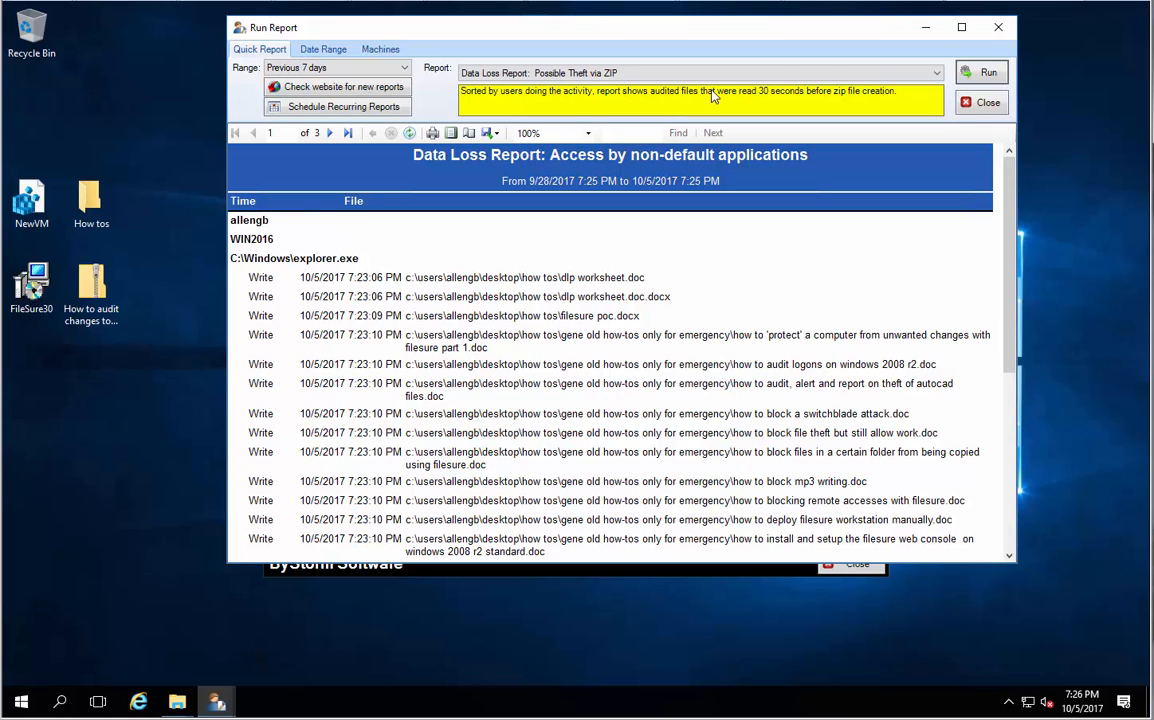
pyautogui.click(980, 72)
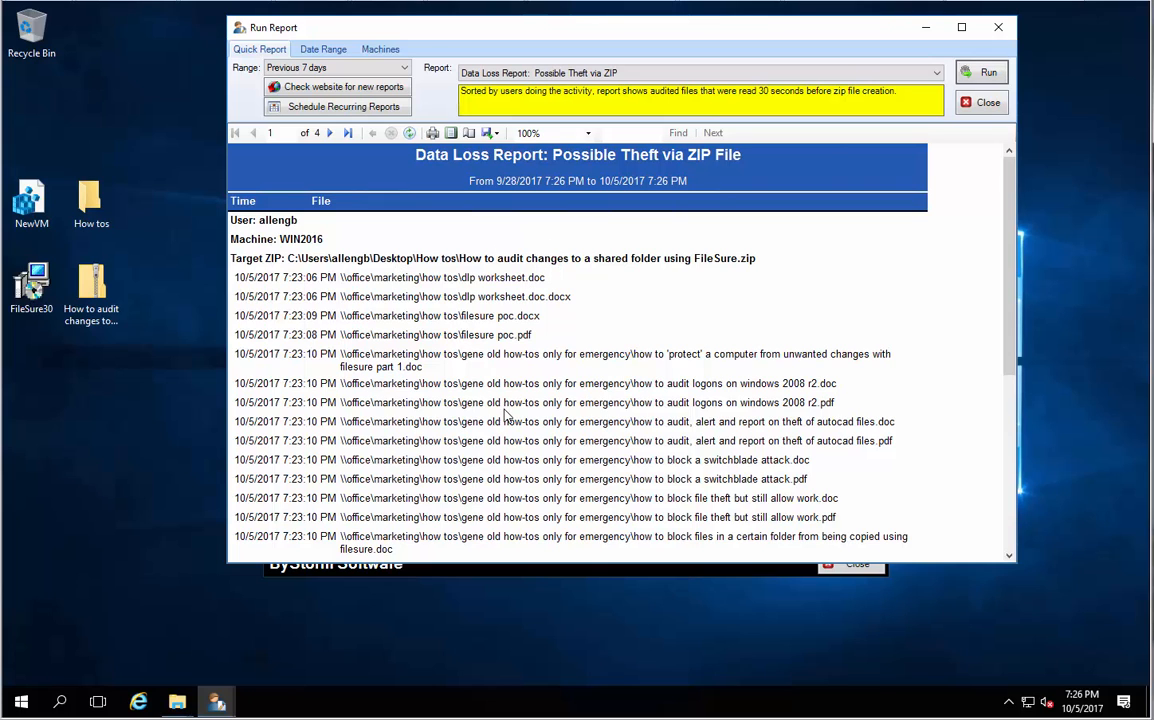
# - Examine the files listed under the target ZIP on the first two pages of the ZIP theft report, and return to its beginning
pyautogui.scroll(-5, 505, 415)
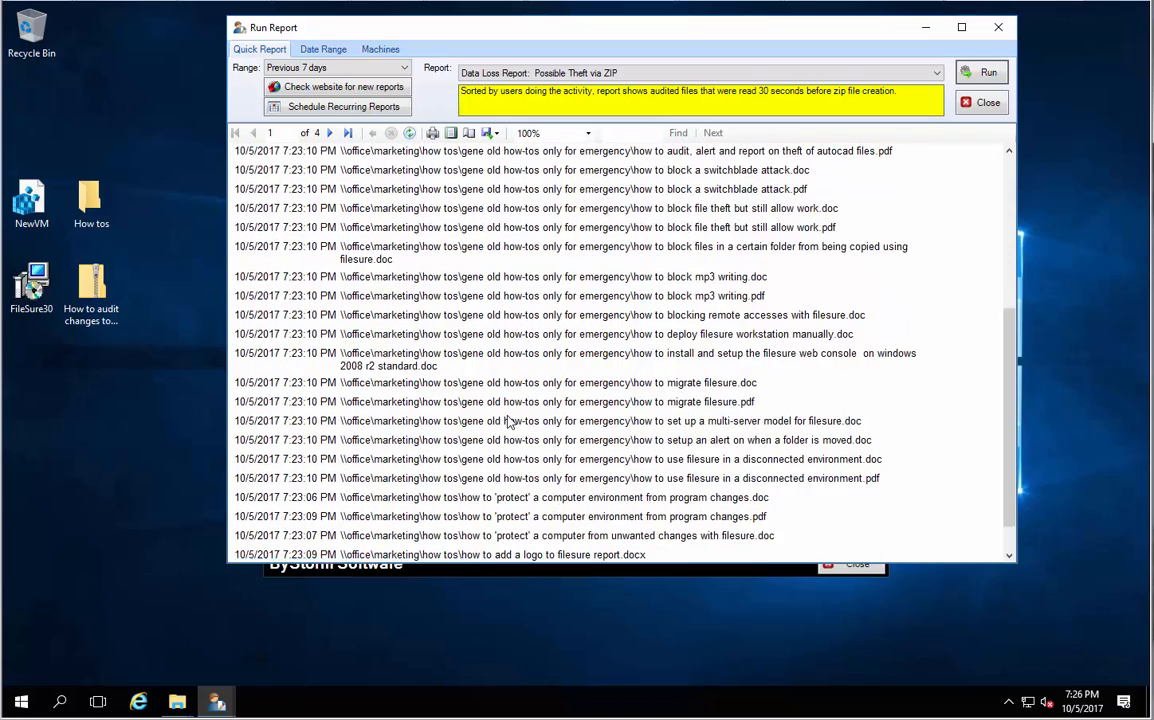
pyautogui.scroll(-3, 508, 420)
pyautogui.scroll(-5, 510, 428)
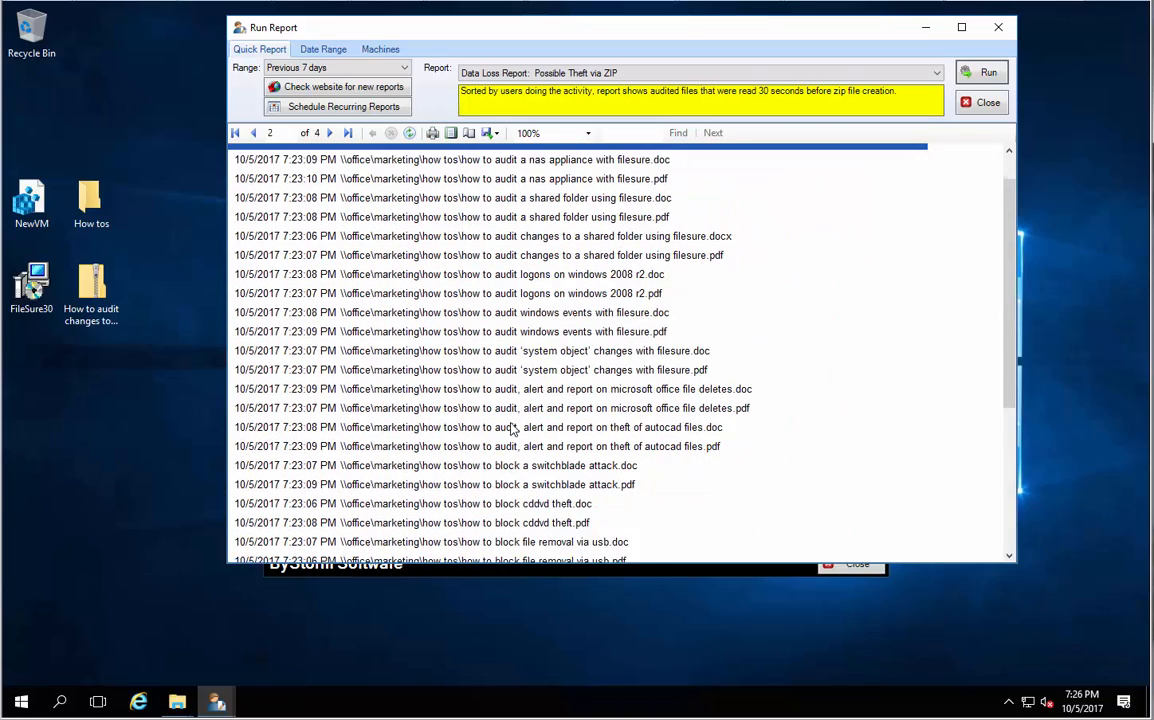
pyautogui.scroll(10, 510, 428)
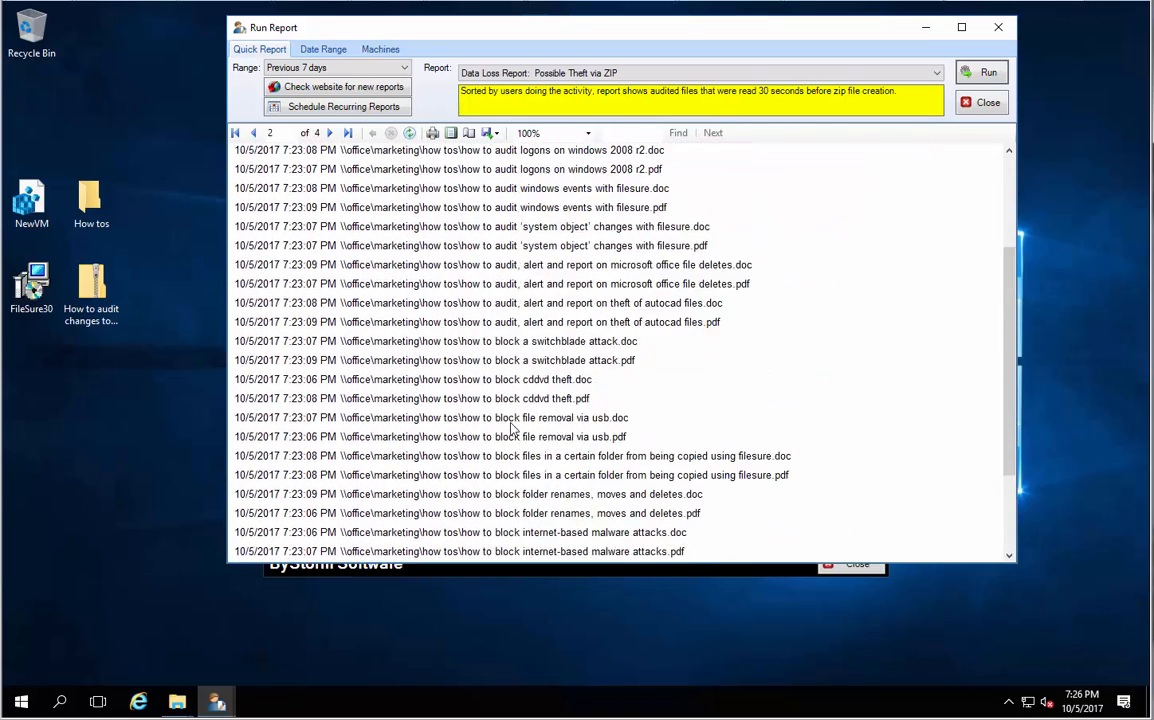
pyautogui.scroll(2, 388, 328)
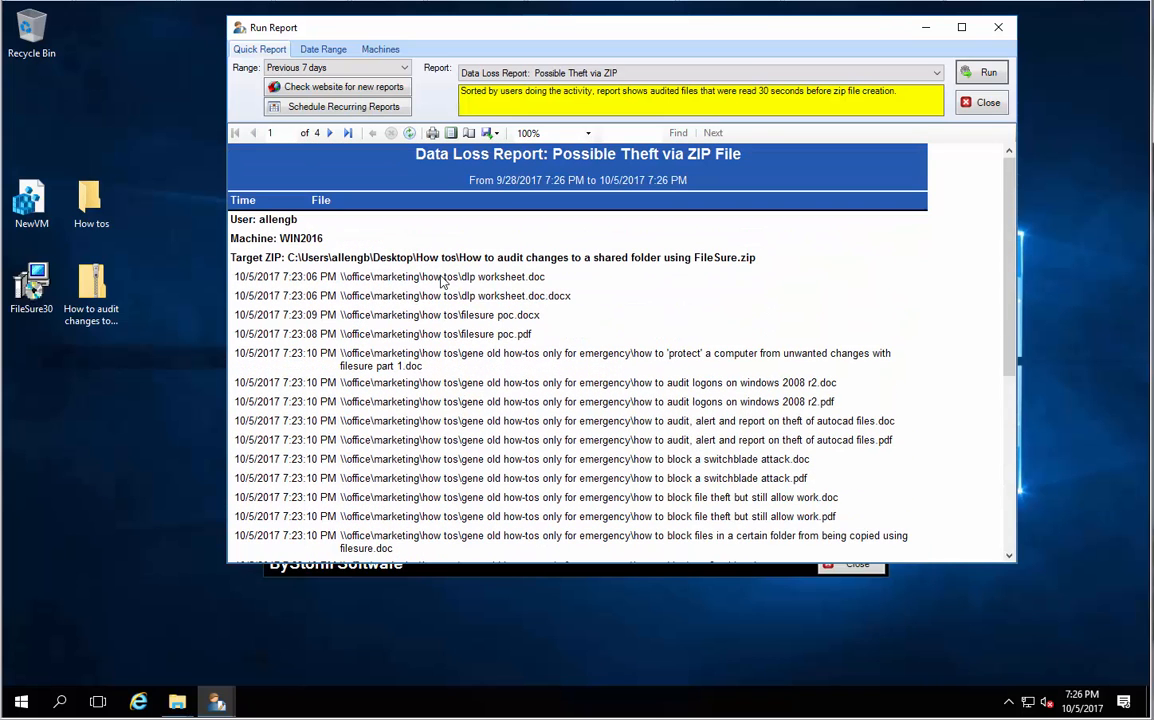